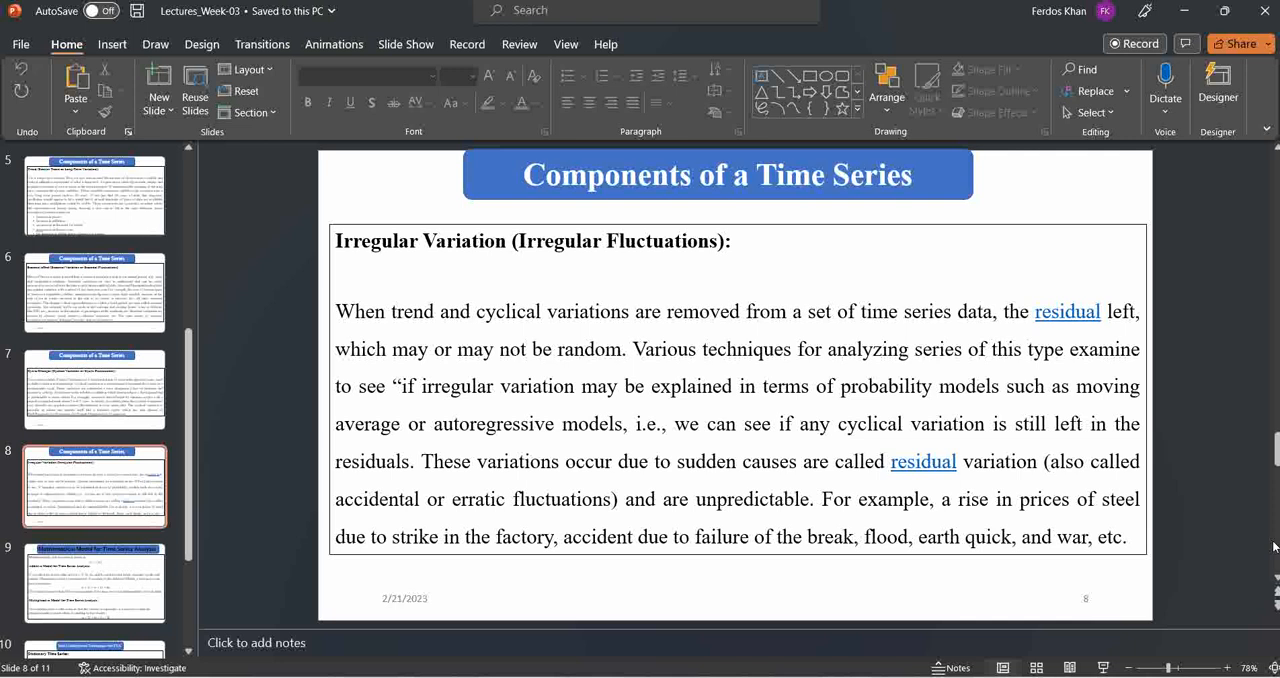
Switch to RStudio and run the read.table line that loads "Indus at TERBELA_M0nthly-3_1961-2000.csv" into x
scroll(1274, 546, "down", 1)
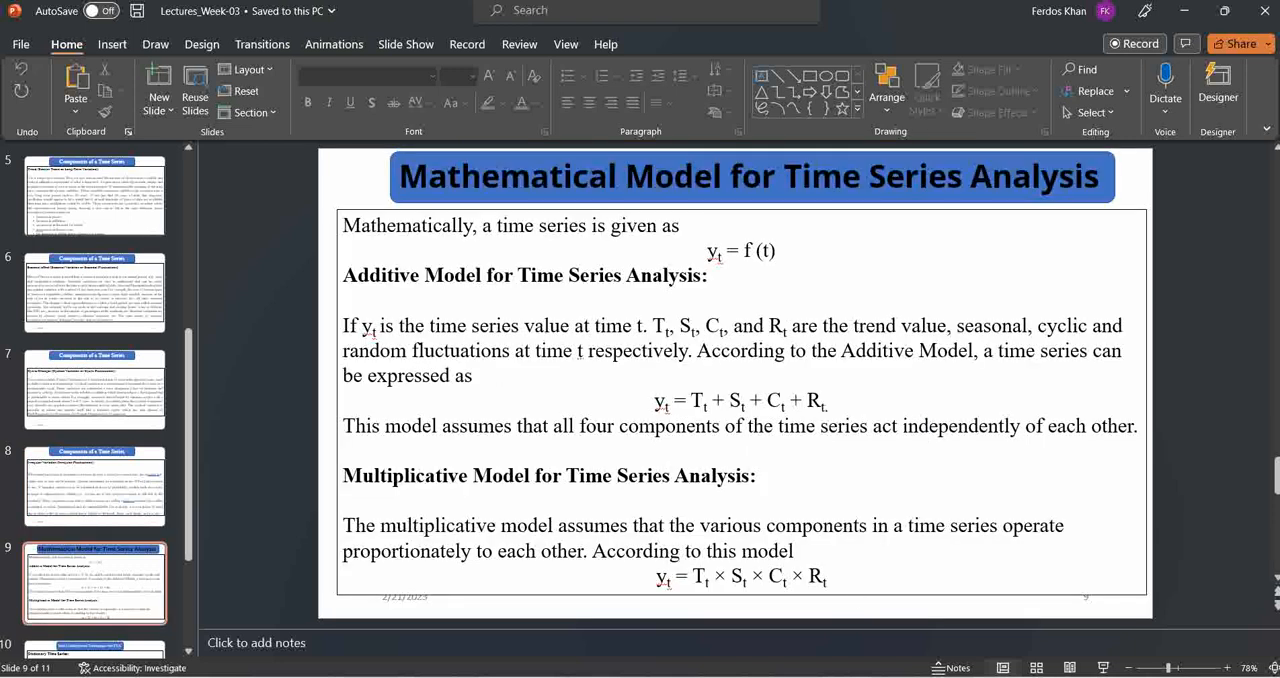
key("alt+Tab")
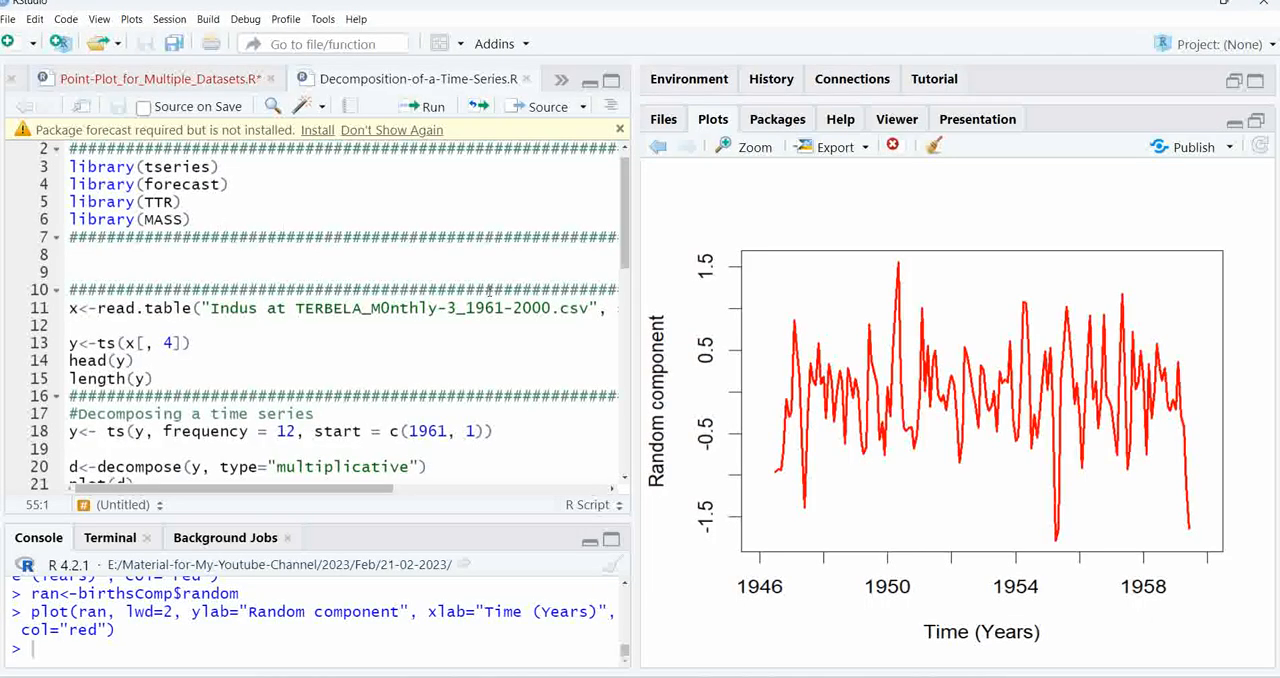
left_click(421, 308)
left_click(429, 290)
left_click(432, 108)
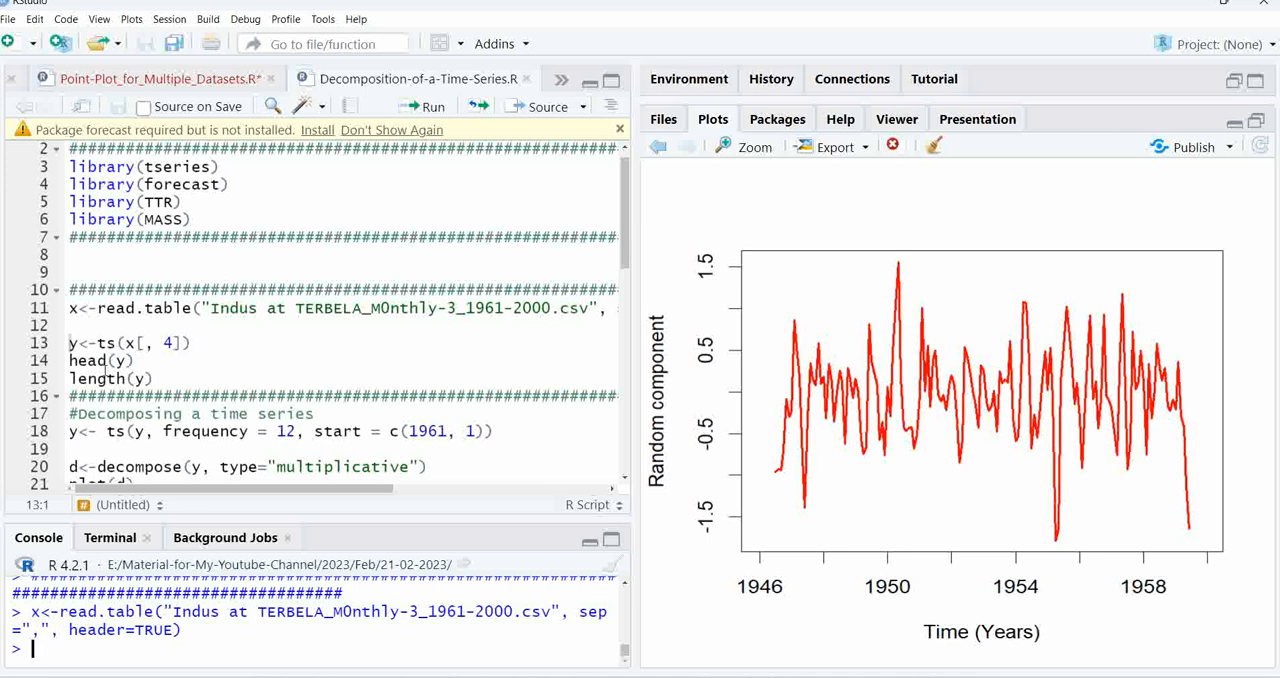
Run the lines that store column 4 of x as time series y and check its first values and length
left_click(197, 341)
left_click(438, 110)
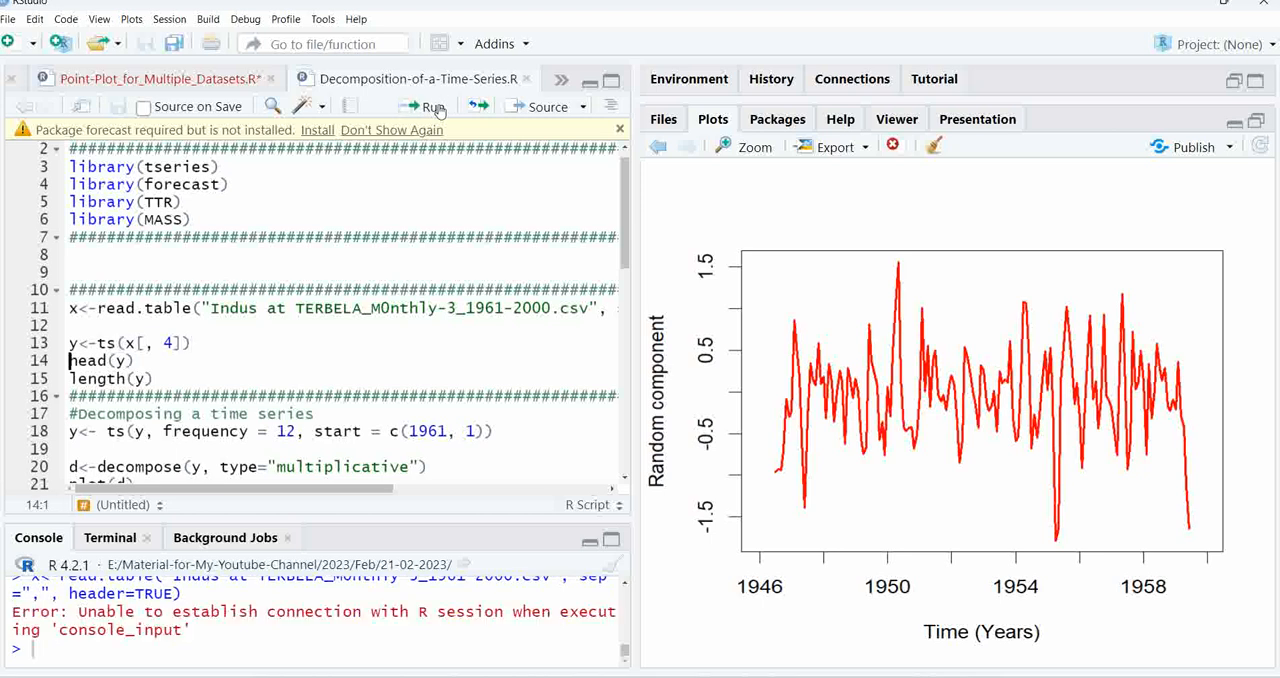
left_click(197, 342)
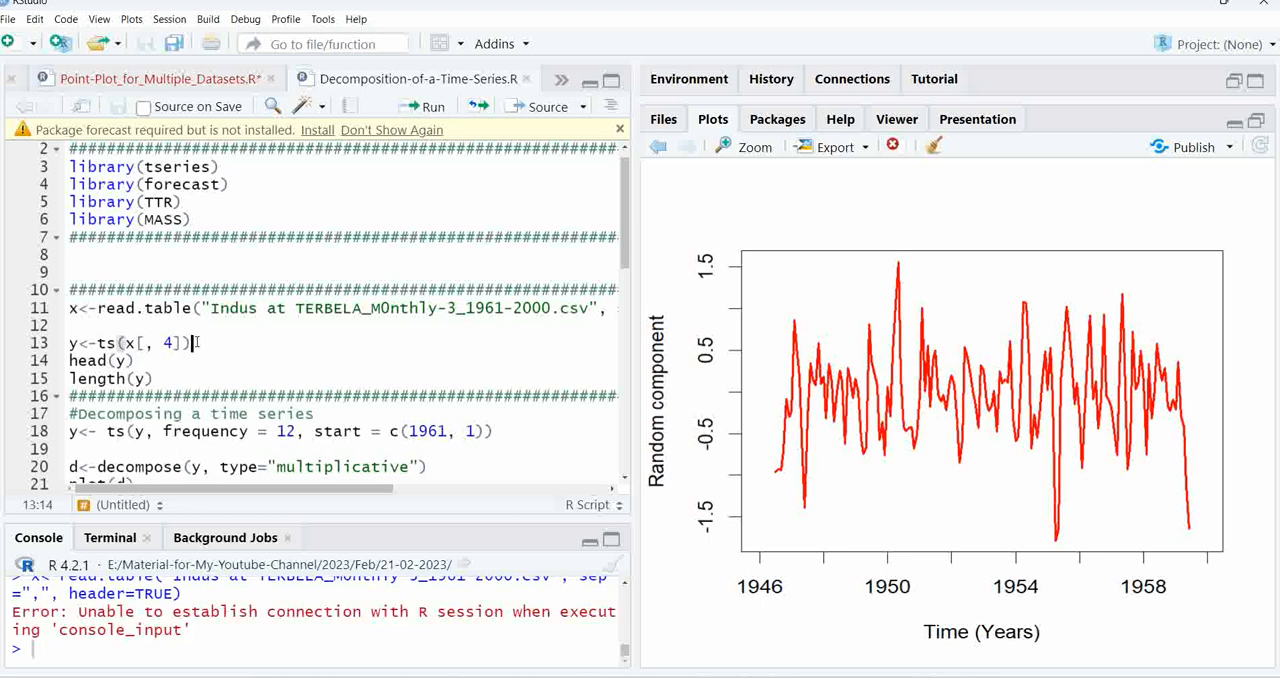
left_click(433, 108)
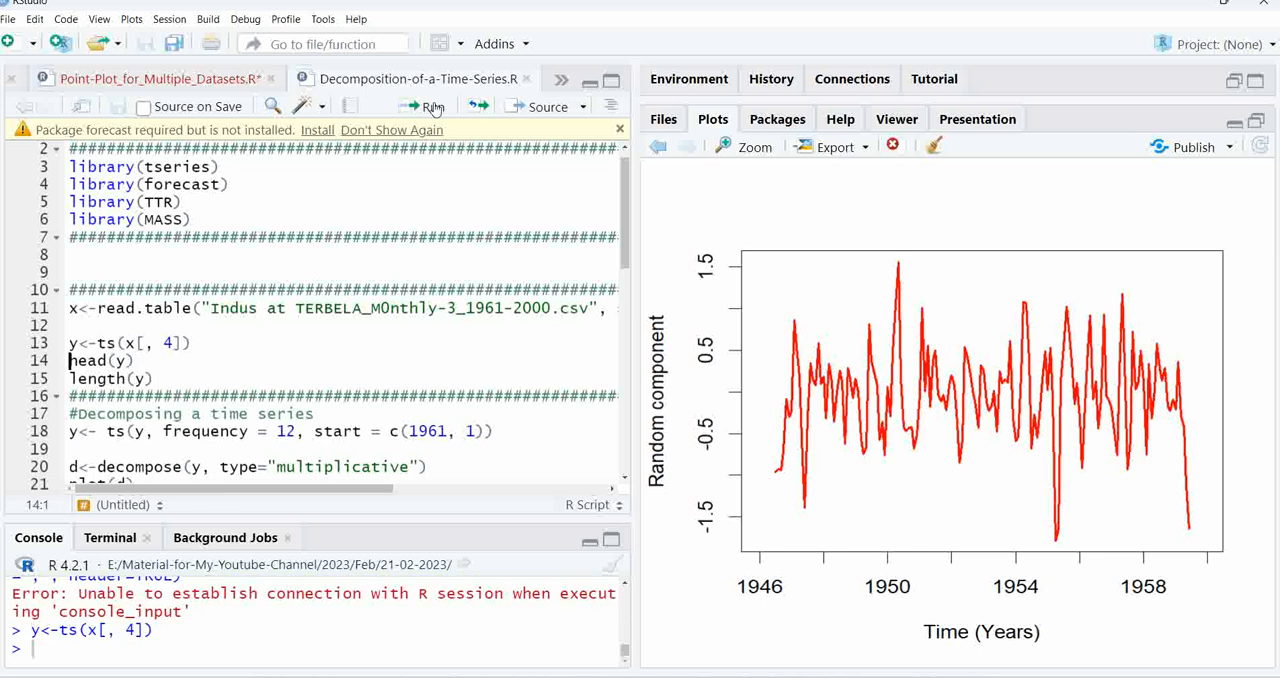
left_click(433, 108)
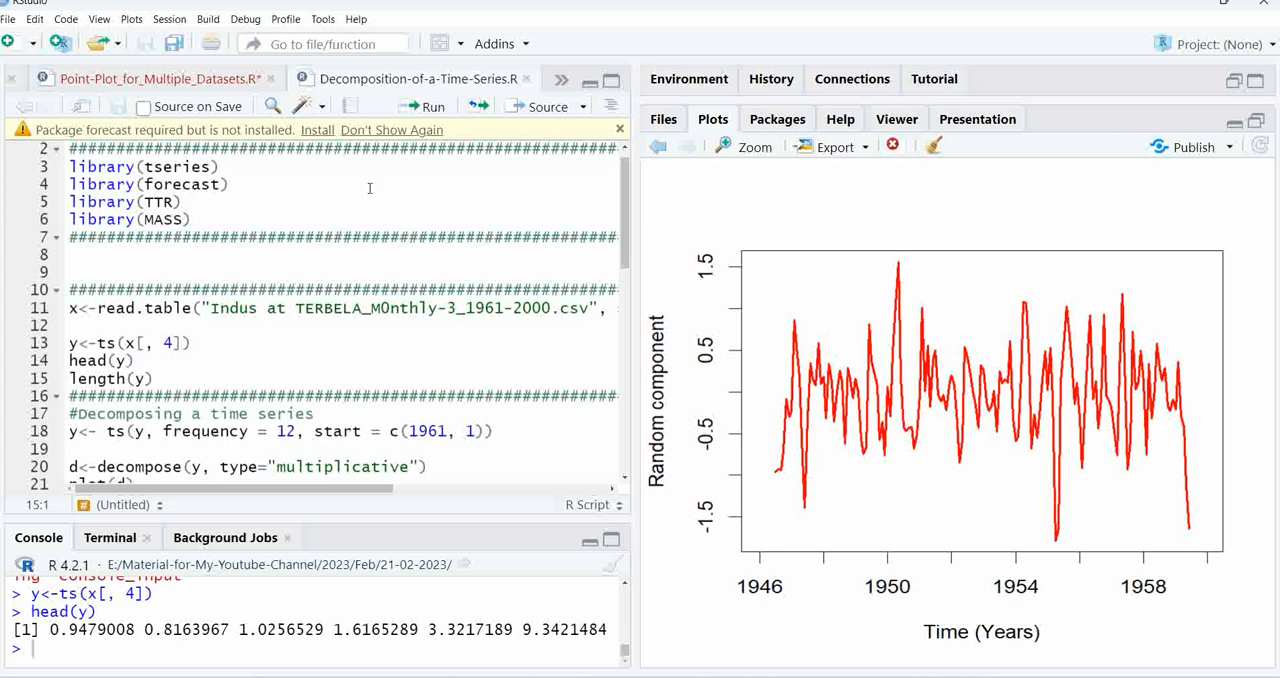
left_click(436, 107)
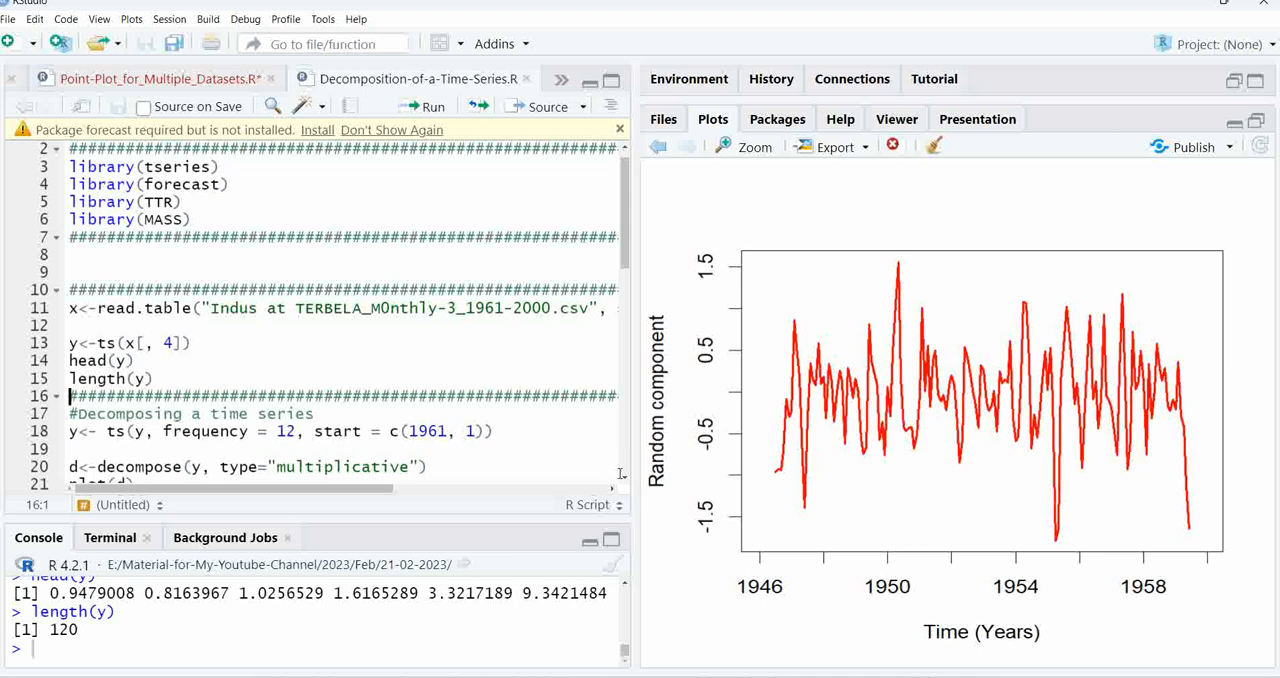
Run the line that converts y into a monthly time series with frequency = 12 and start = c(1961, 1)
scroll(625, 480, "down", 3)
scroll(625, 482, "down", 2)
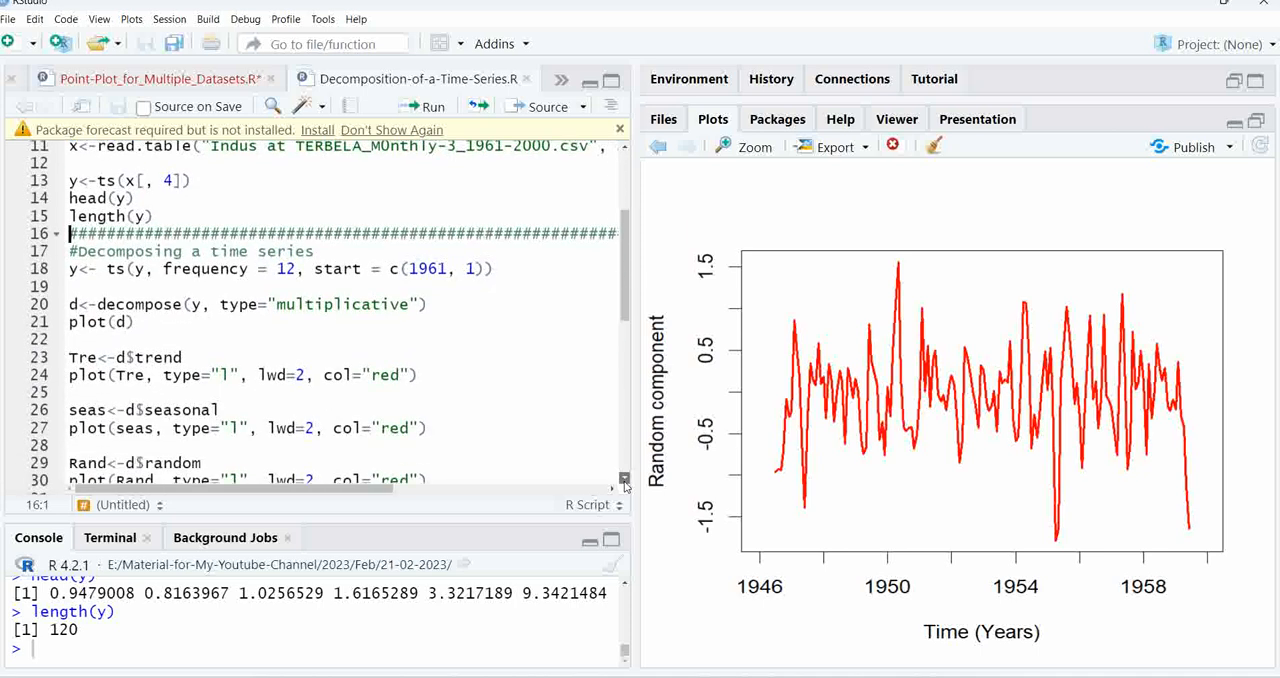
left_click(297, 244)
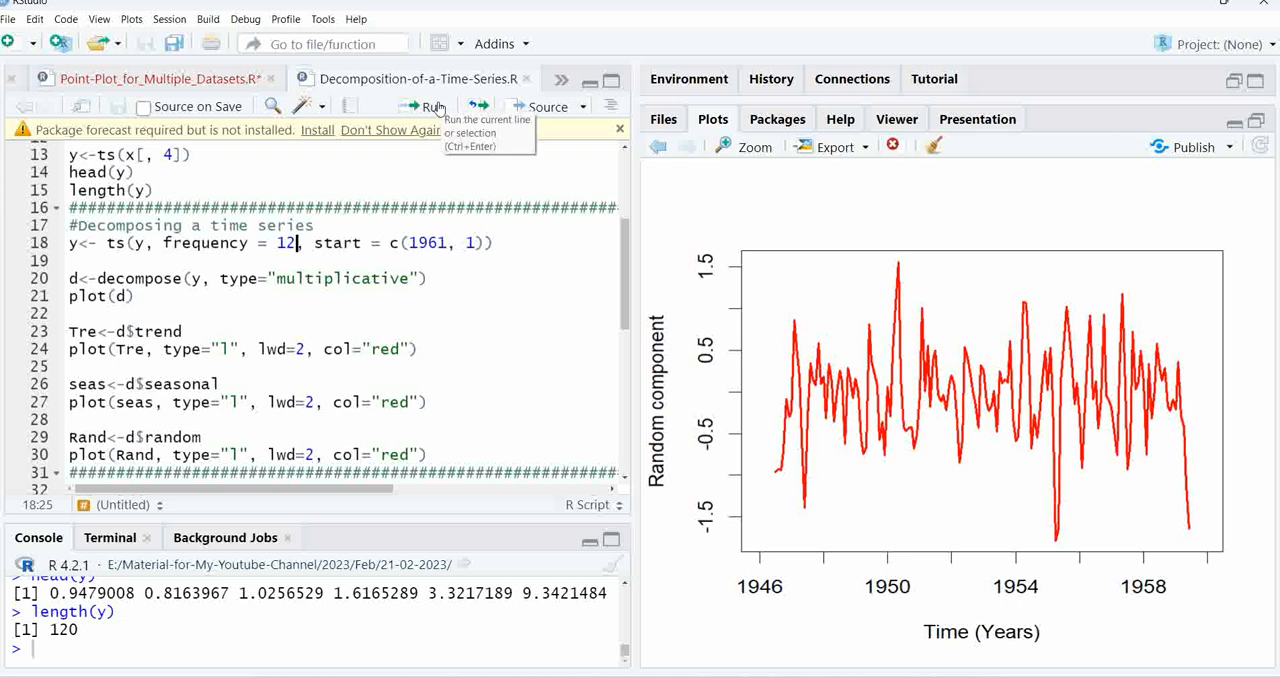
left_click(437, 110)
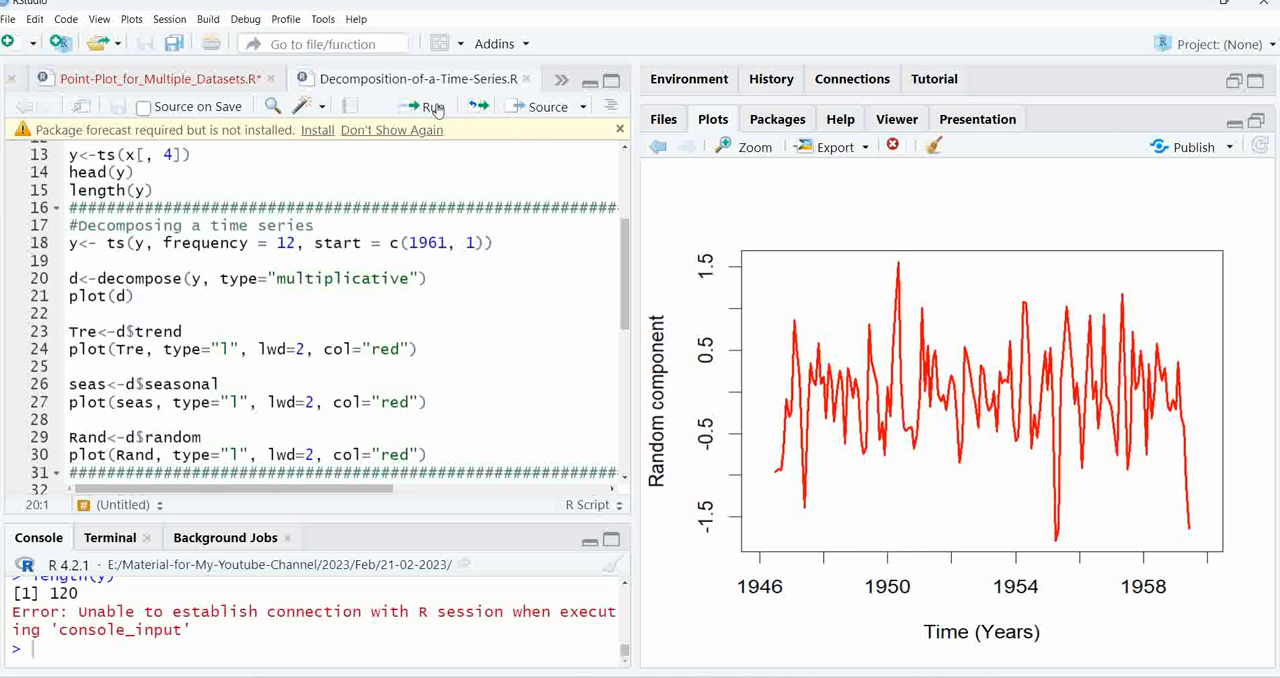
key("Up")
key("Up")
key("End")
left_click(437, 108)
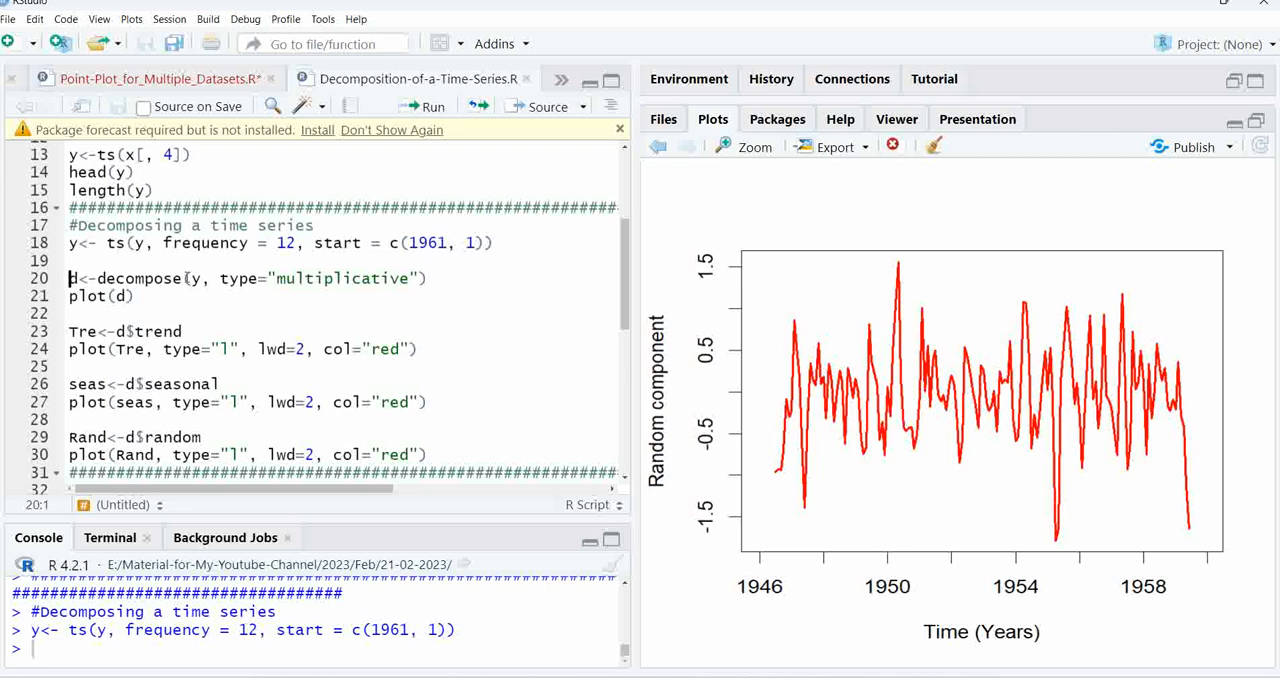
Remove the type="multiplicative" argument from the decompose call so that it reads d<-decompose(y)
left_click_drag(182, 279, 98, 280)
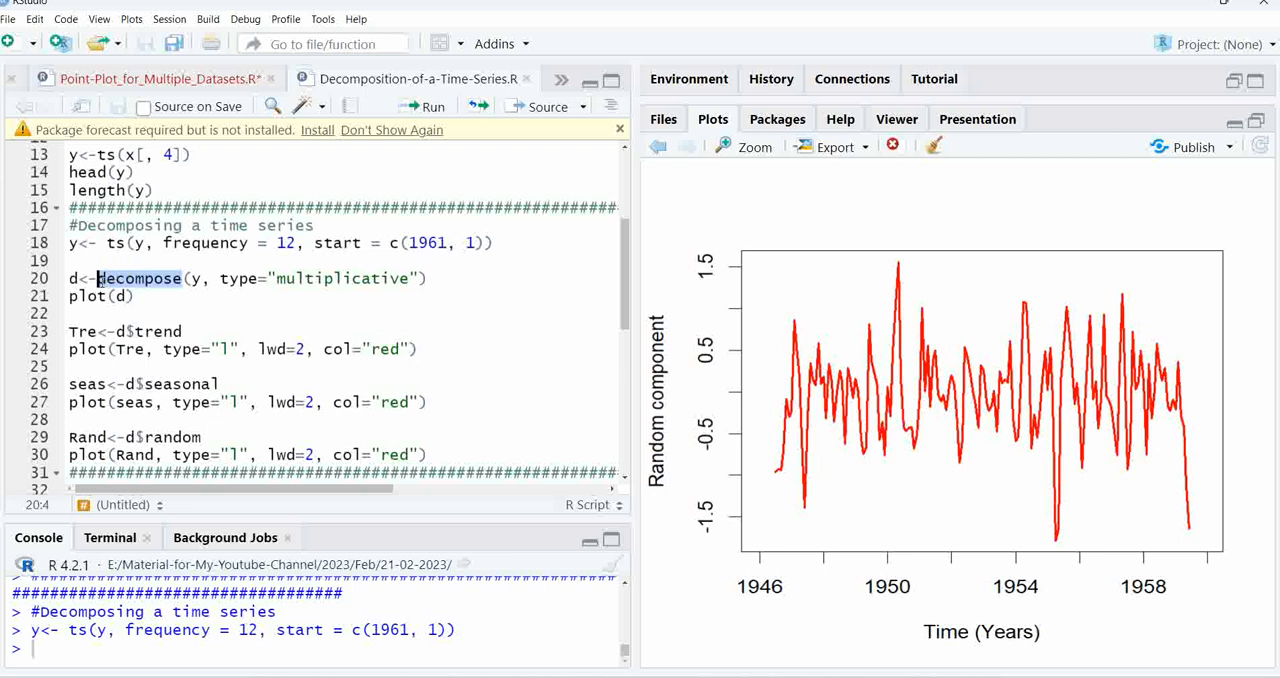
left_click(201, 279)
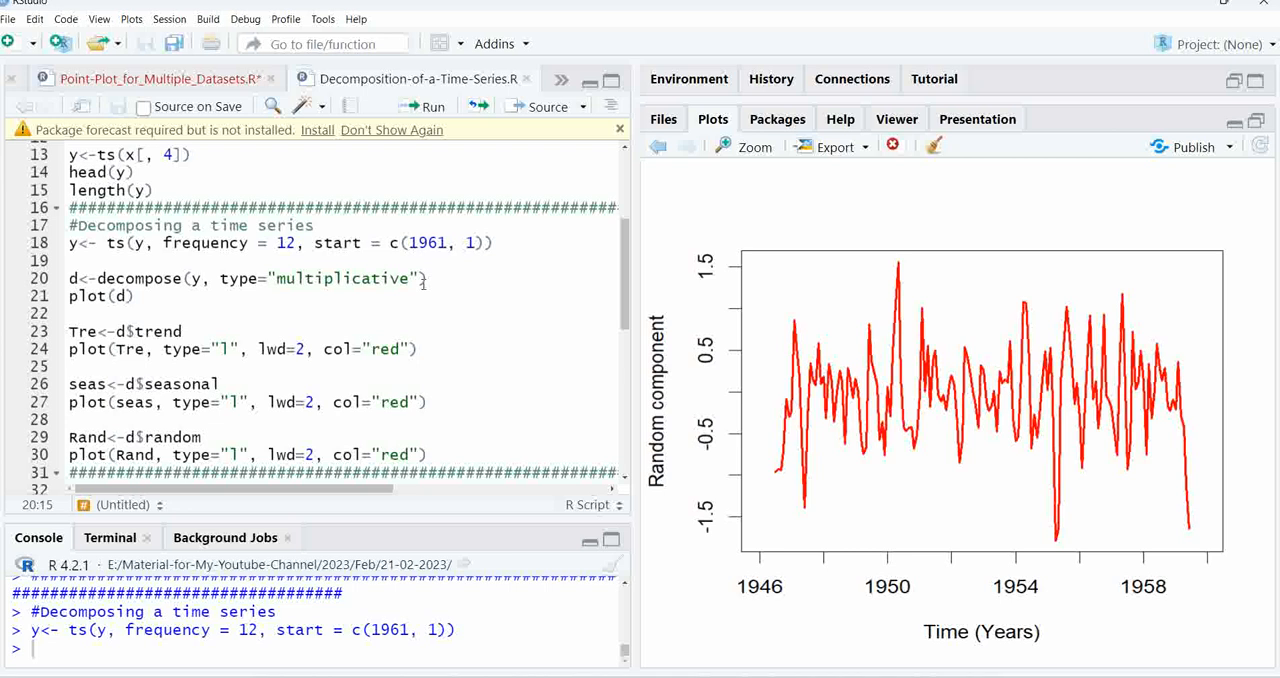
left_click(421, 280)
key("BackSpace")
key("BackSpace")
key("BackSpace")
key("BackSpace")
key("BackSpace")
key("BackSpace")
key("BackSpace")
key("BackSpace")
key("BackSpace")
key("BackSpace")
key("BackSpace")
key("BackSpace")
key("BackSpace")
key("BackSpace")
key("BackSpace")
key("BackSpace")
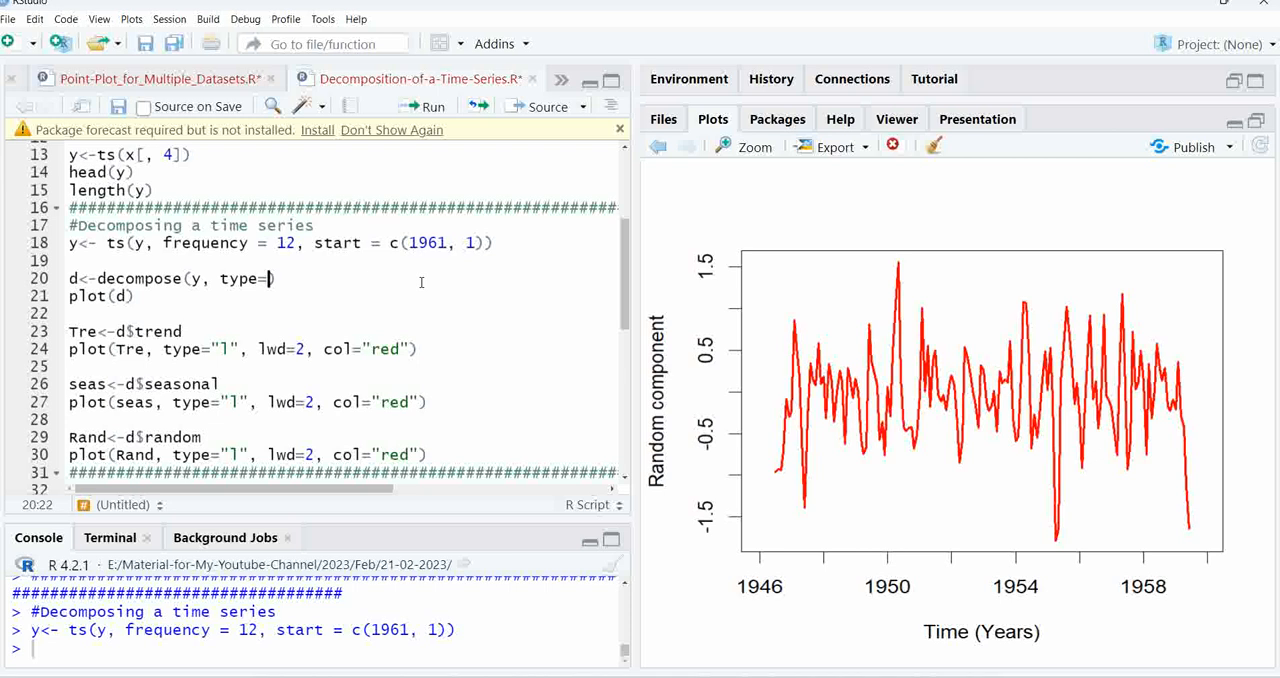
key("BackSpace")
key("BackSpace")
key("BackSpace")
key("BackSpace")
key("BackSpace")
key("BackSpace")
key("BackSpace")
left_click(237, 274)
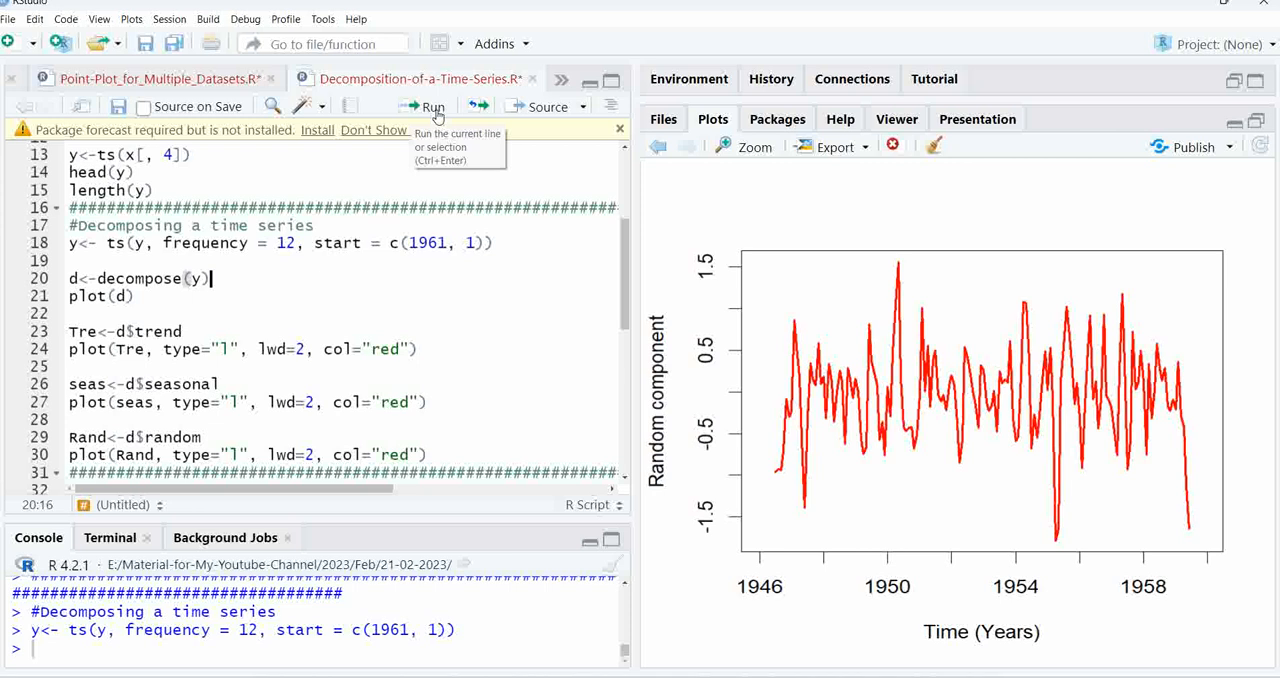
Run d<-decompose(y) and plot the decomposition with plot(d)
left_click(436, 116)
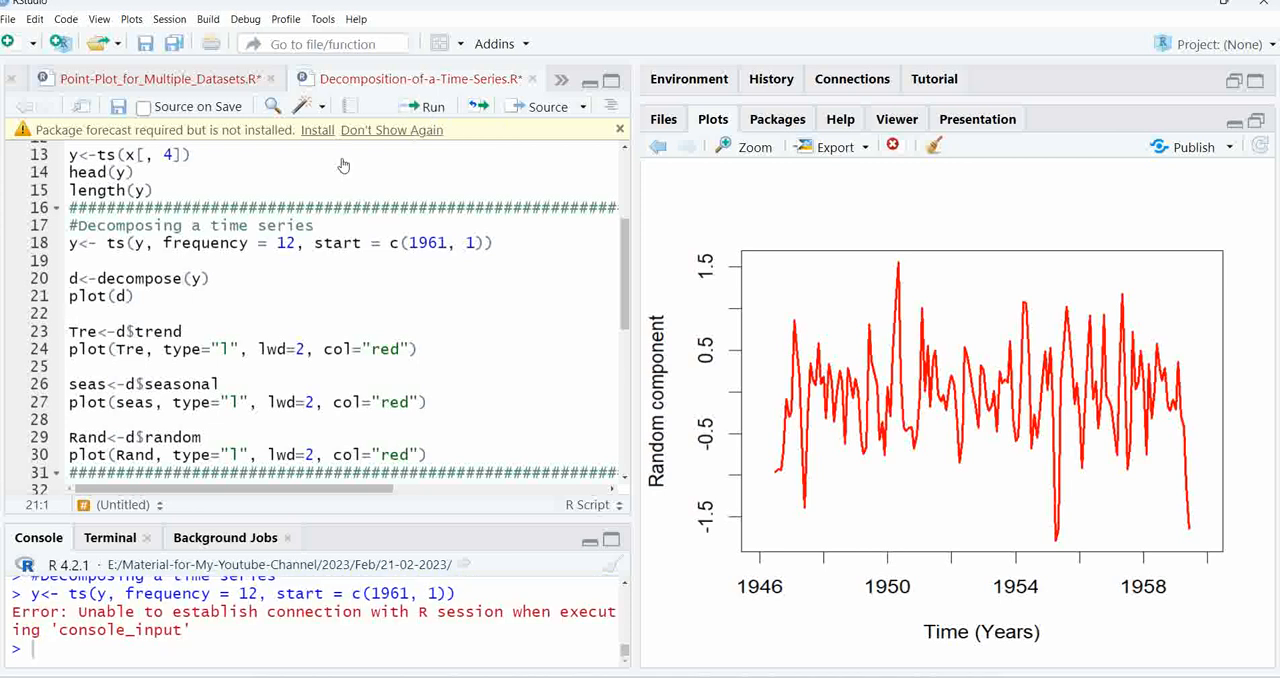
left_click(218, 286)
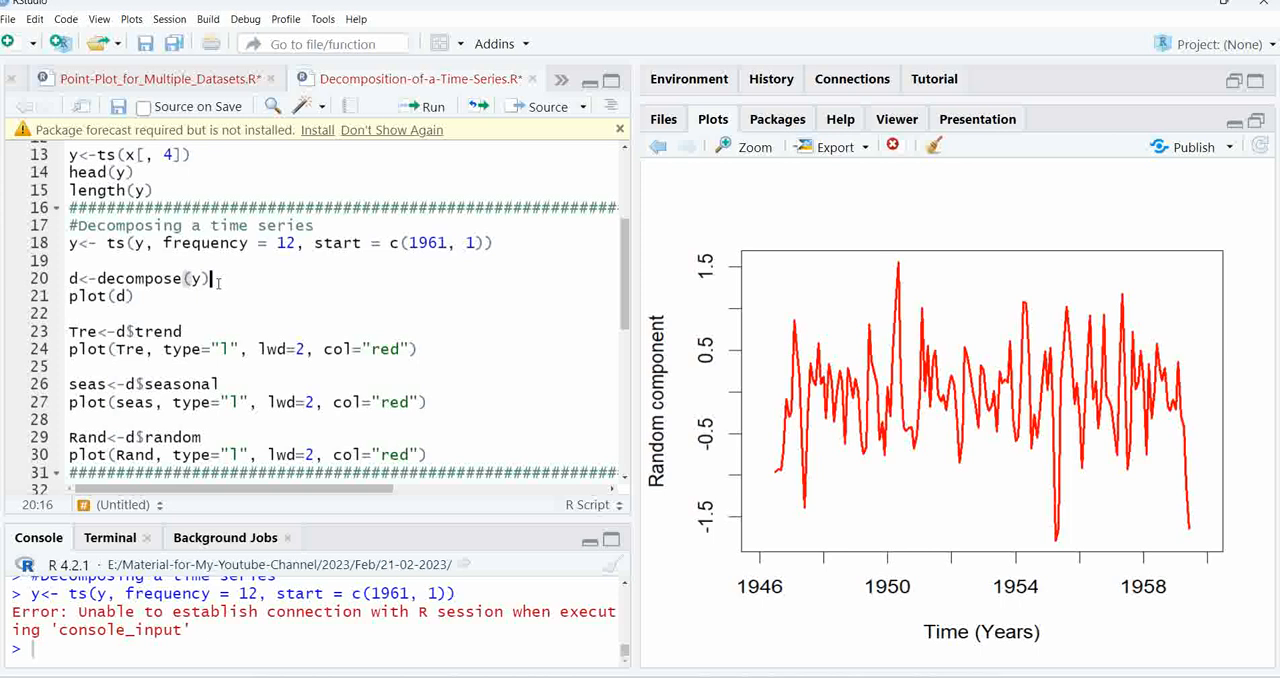
left_click(432, 107)
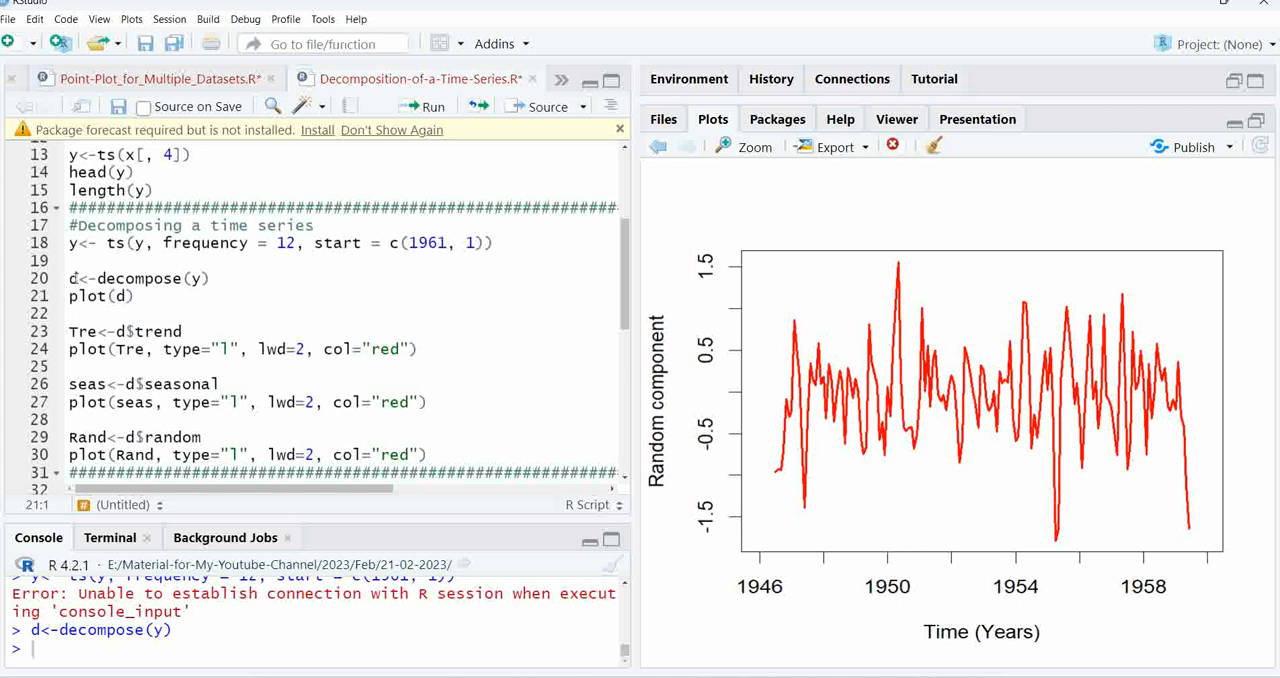
left_click(447, 112)
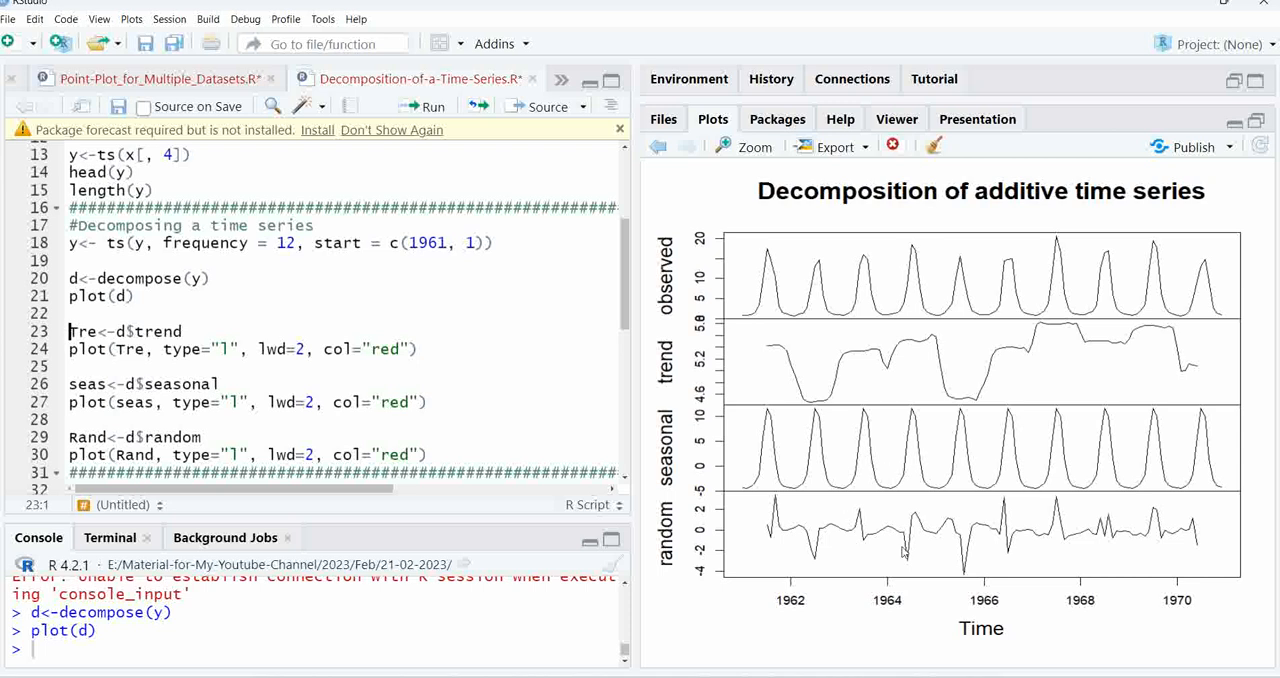
Run the lines that extract the trend component as Tre and plot it as a red line with lwd=2
left_click(197, 327)
left_click(428, 108)
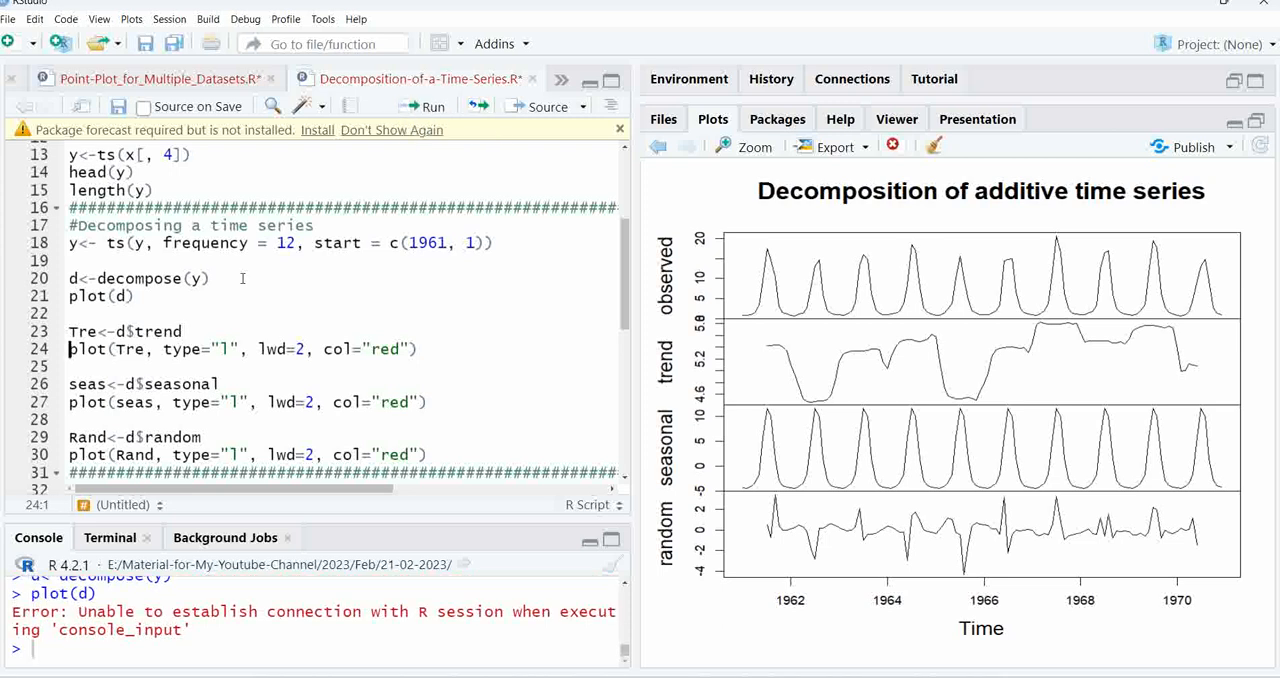
left_click(440, 107)
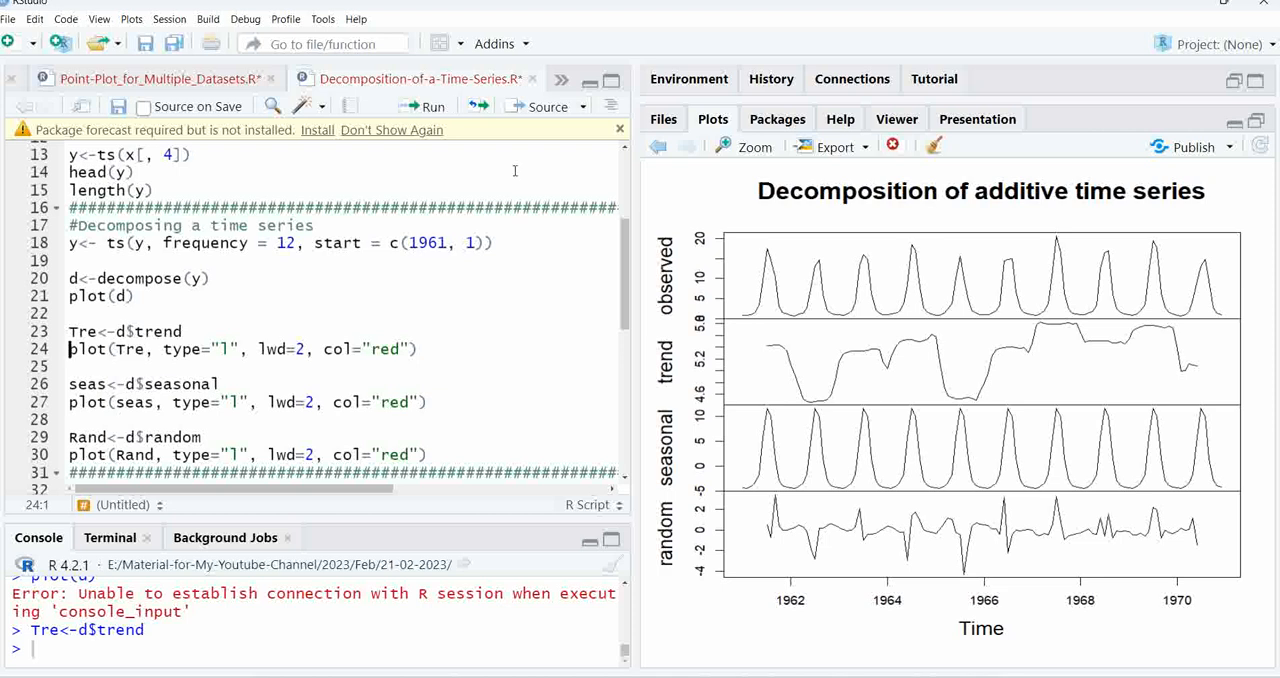
left_click(436, 107)
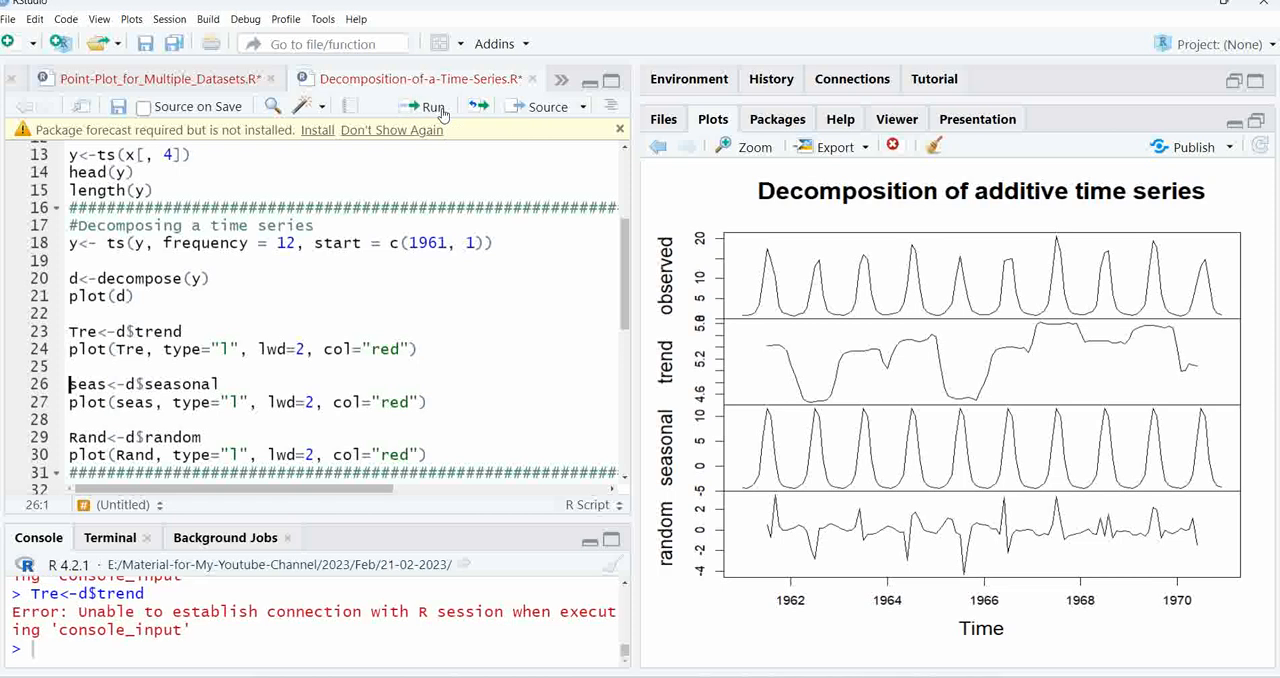
left_click(419, 349)
left_click(436, 110)
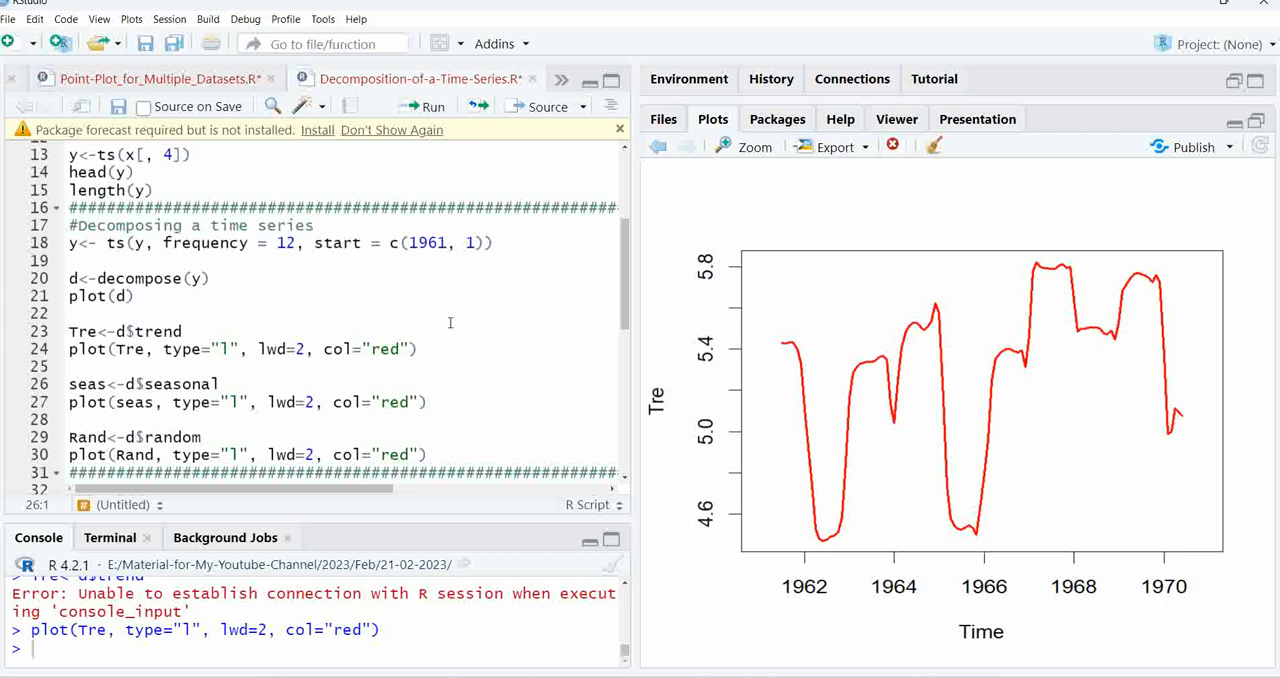
Run the lines that extract the seasonal component as seas and plot it as a red line
left_click(223, 386)
left_click(430, 107)
left_click(432, 108)
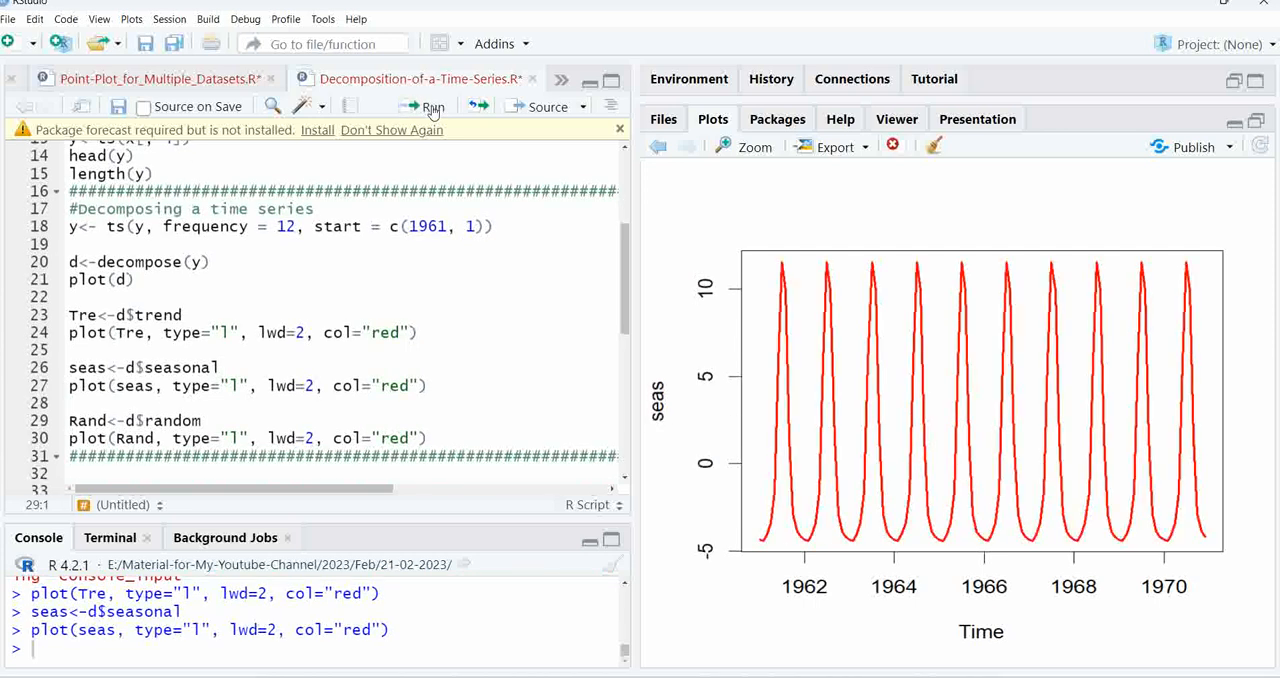
Run the lines that extract the random component as Rand and plot it as a red line
left_click(258, 428)
left_click(440, 108)
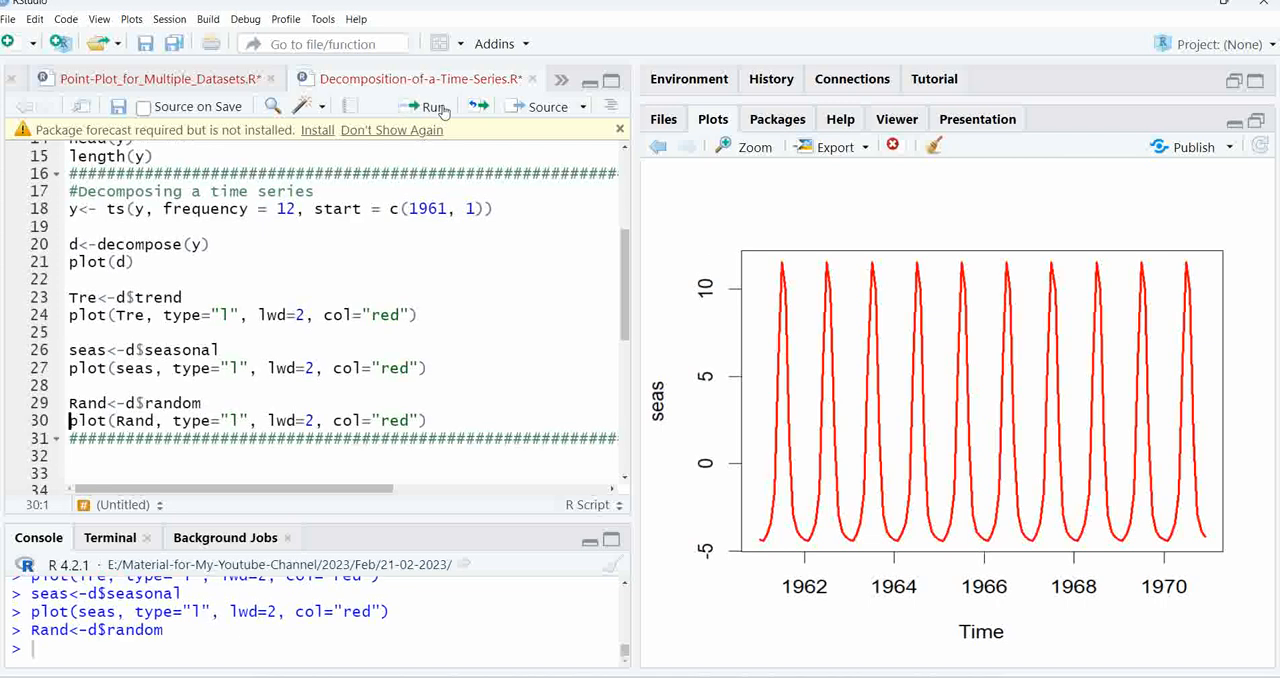
left_click(443, 108)
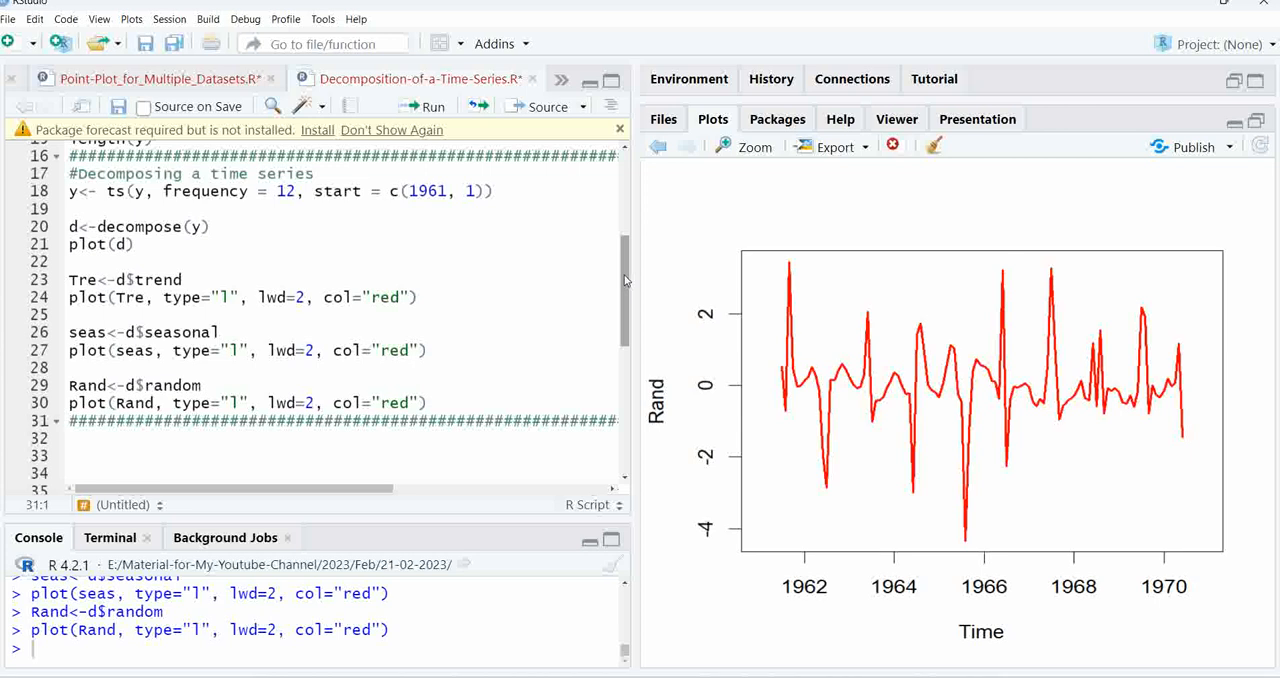
Widen the script editor and run the scan line that reads nybirths.dat from robjhyndman.com into births
left_click_drag(625, 280, 625, 291)
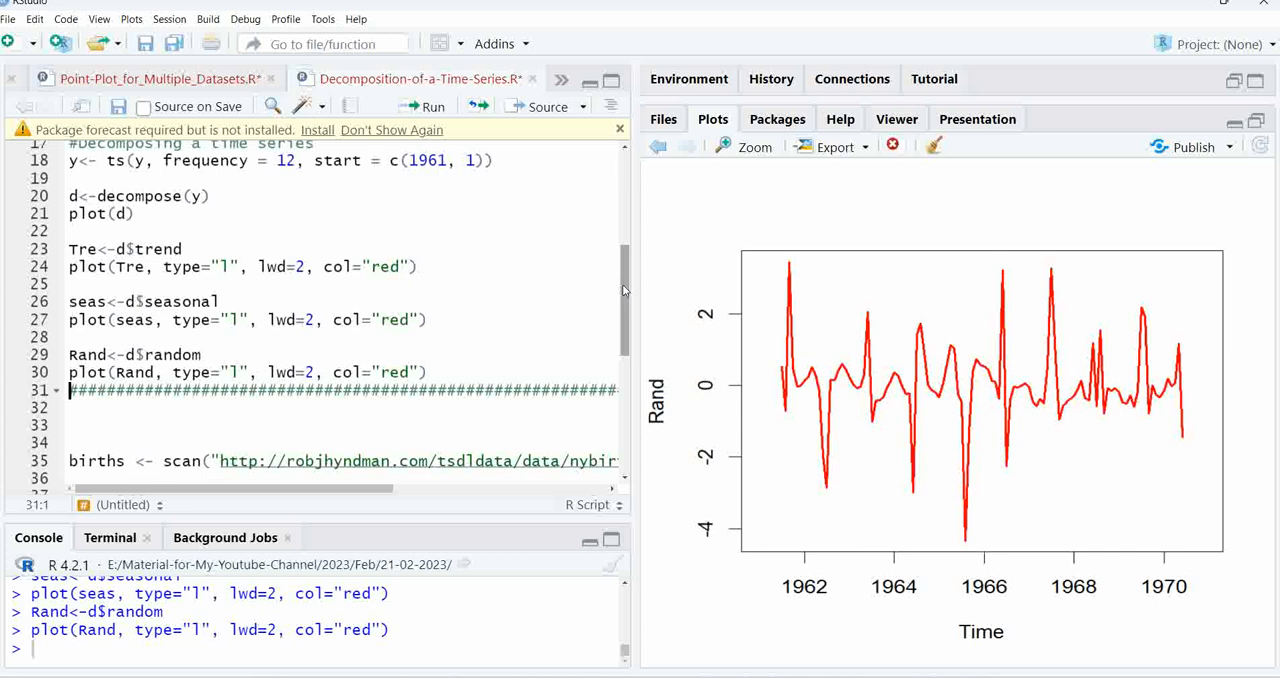
left_click_drag(623, 290, 623, 357)
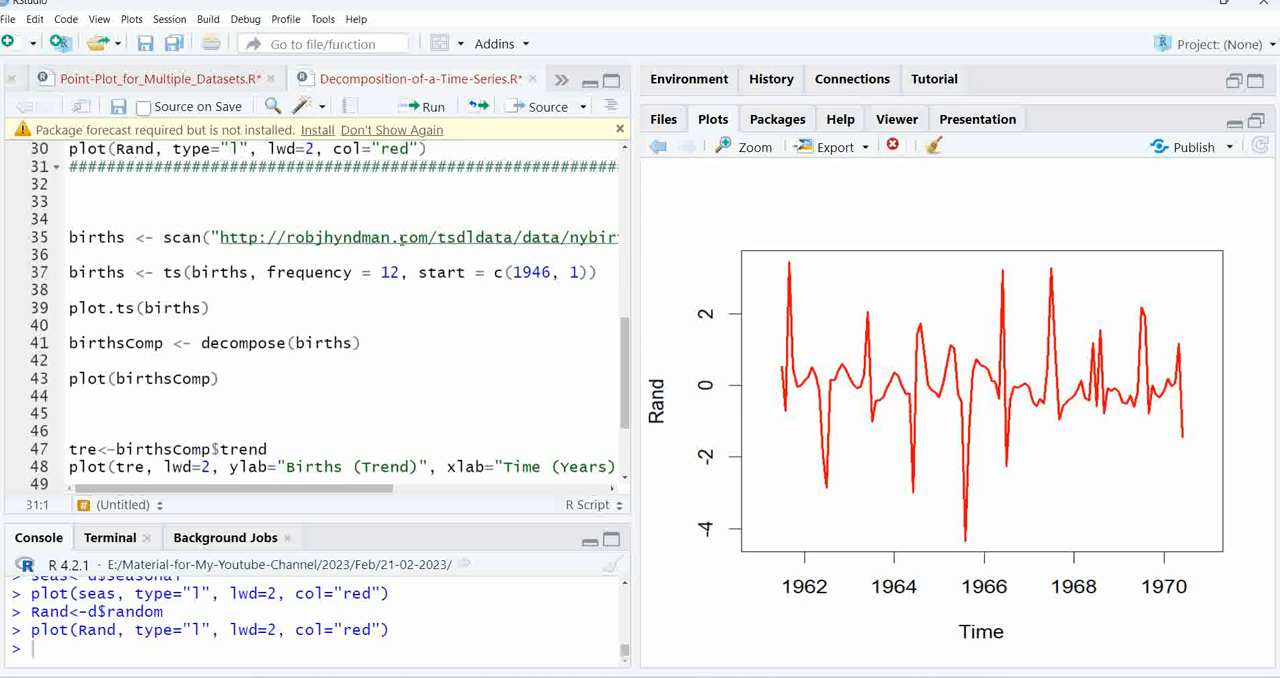
left_click(401, 238)
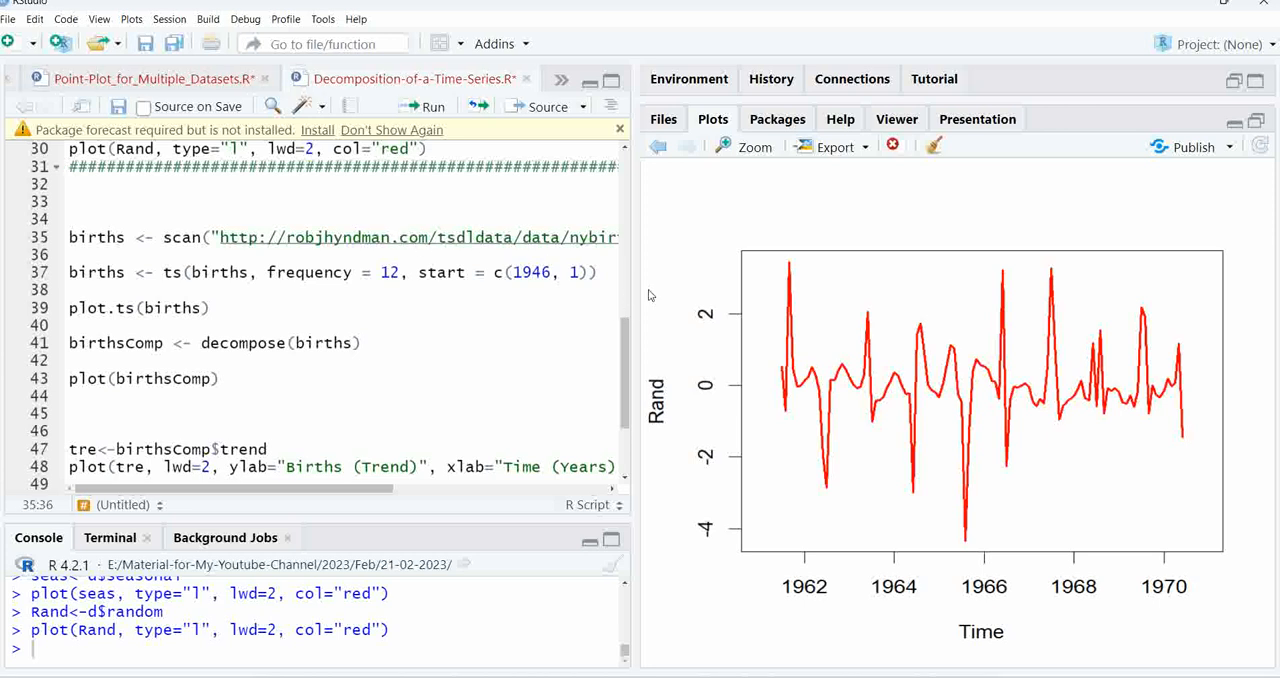
left_click_drag(636, 295, 684, 285)
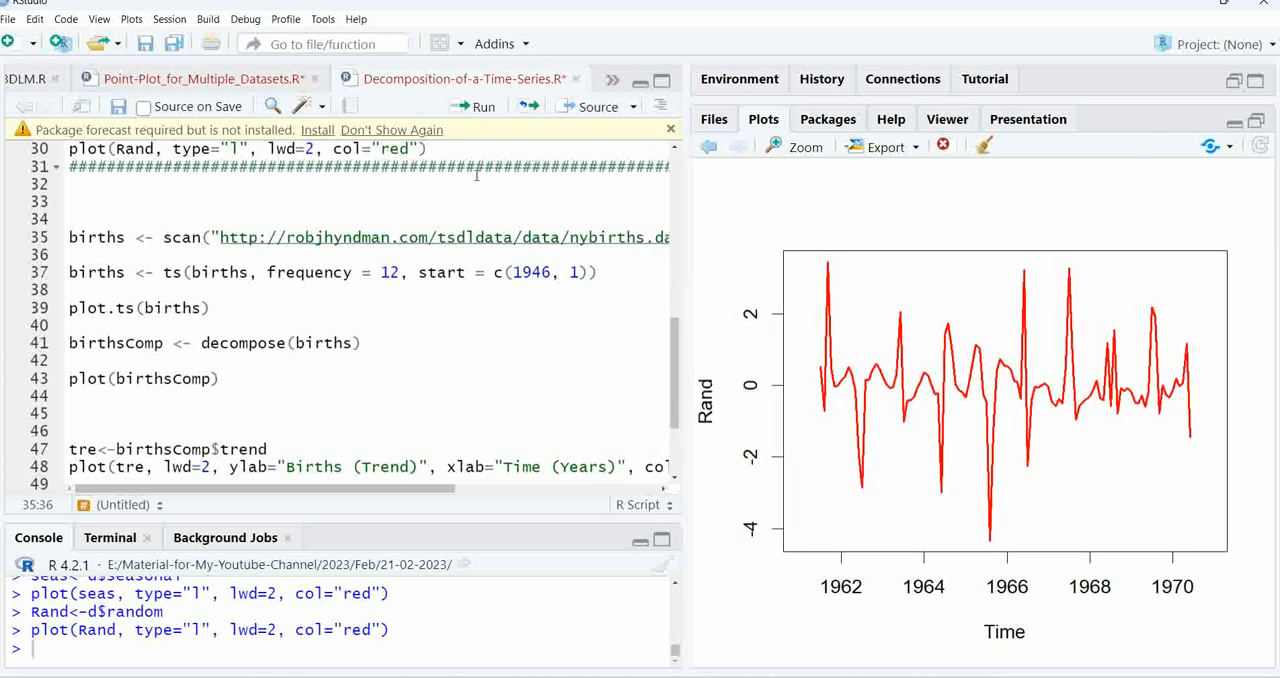
left_click(485, 108)
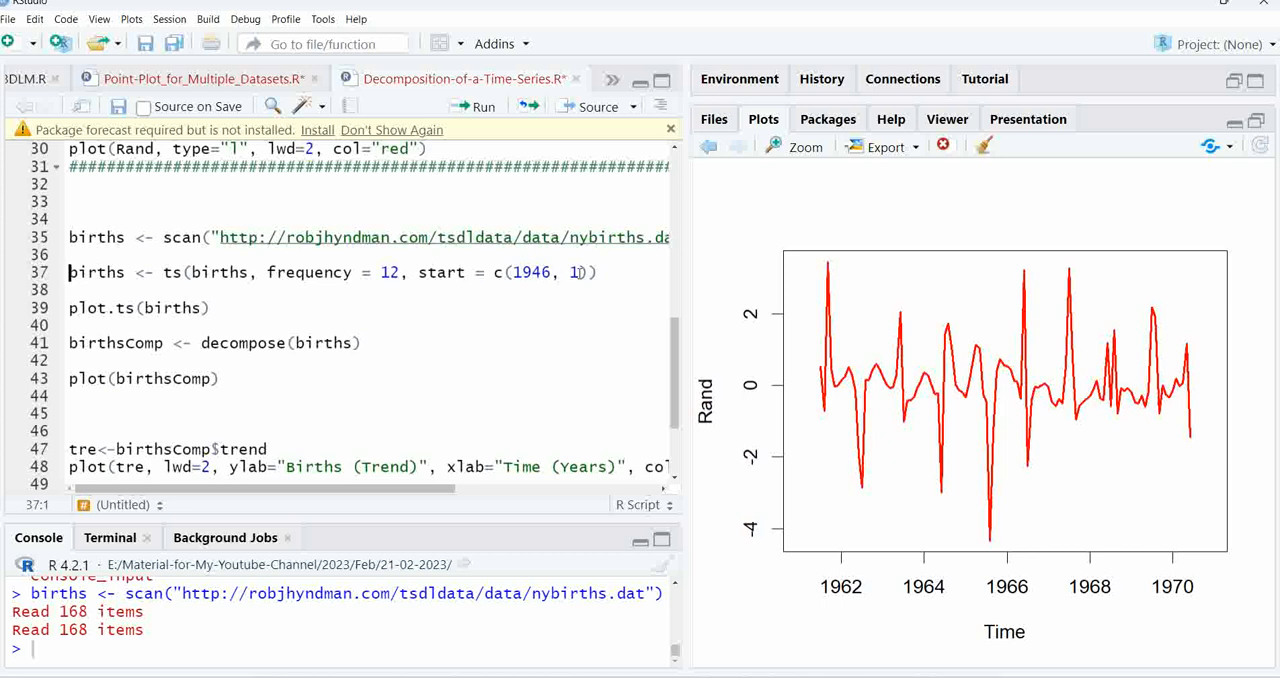
Convert births to a time series with frequency = 12 and start = c(1946, 1), and plot it with plot.ts
left_click(304, 272)
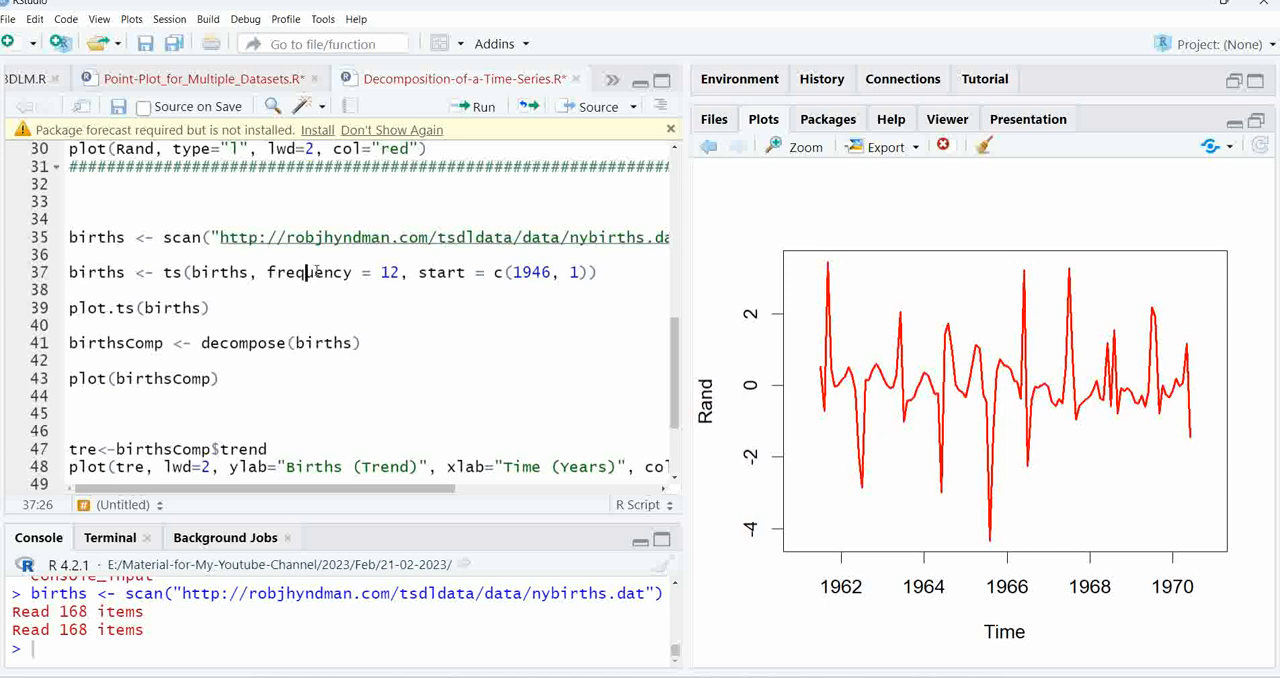
left_click(484, 107)
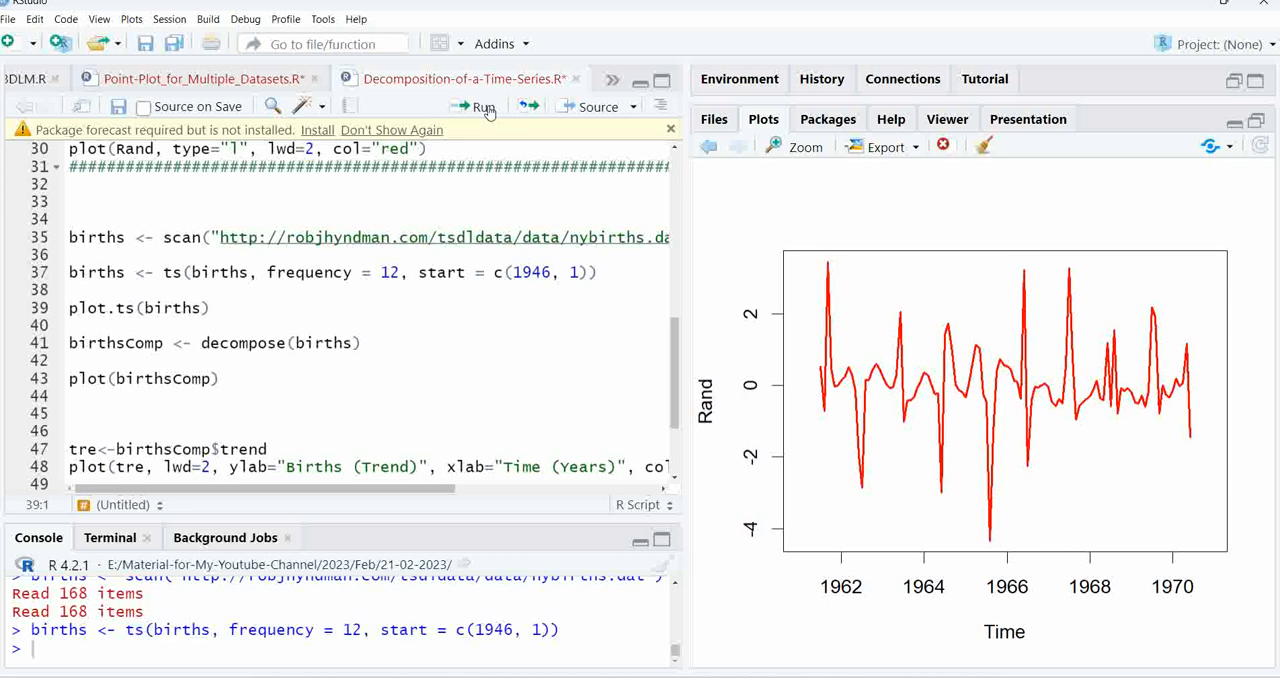
left_click(484, 107)
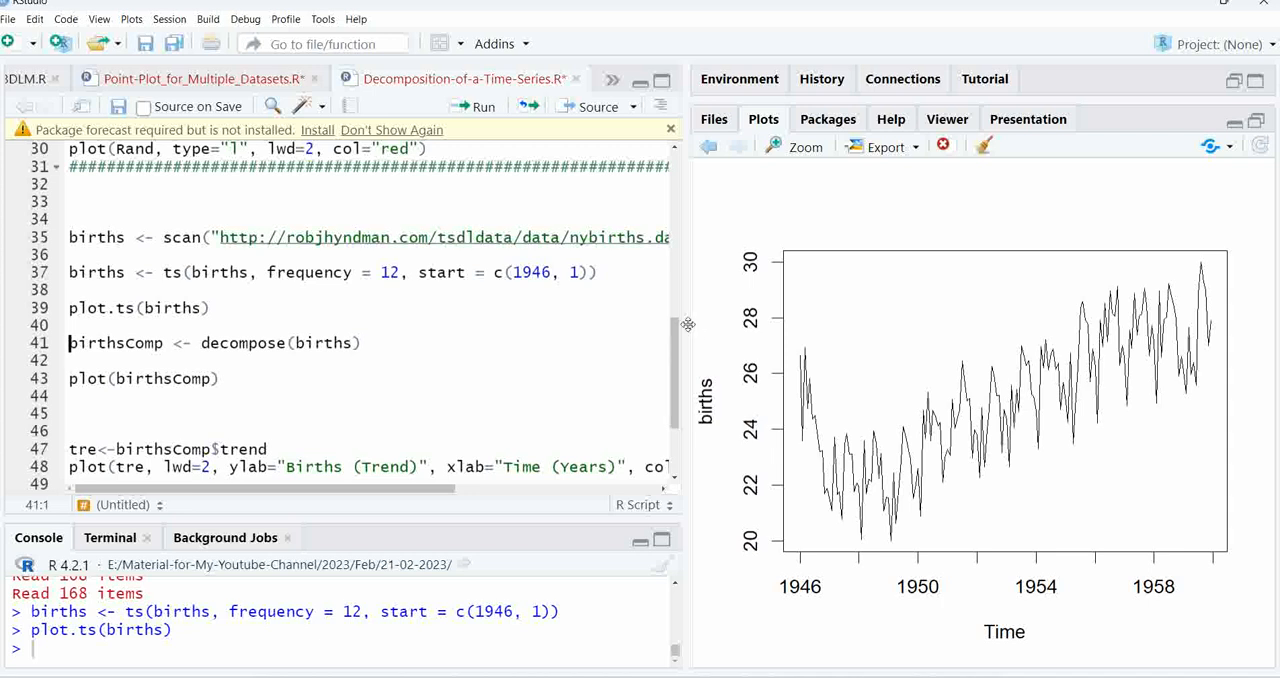
left_click_drag(688, 324, 618, 320)
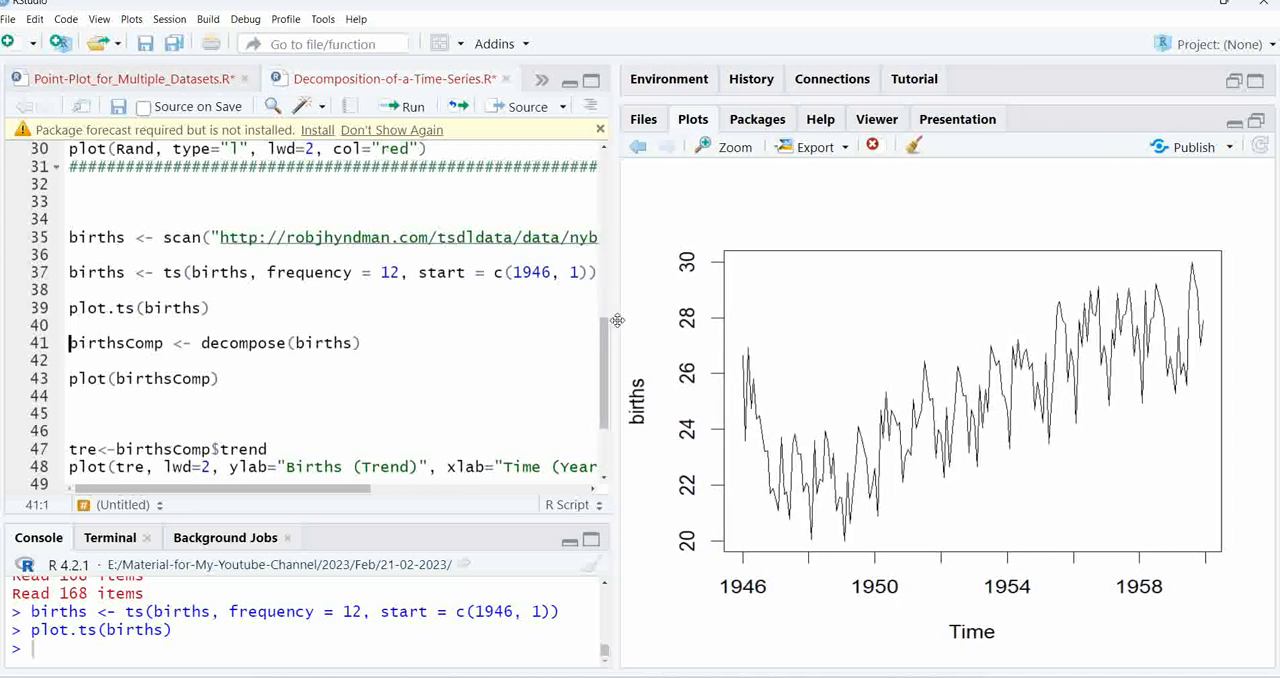
Add the arguments led=2 and col="red" to the plot.ts(births) call and run the line
left_click(204, 307)
type(", ")
type("led")
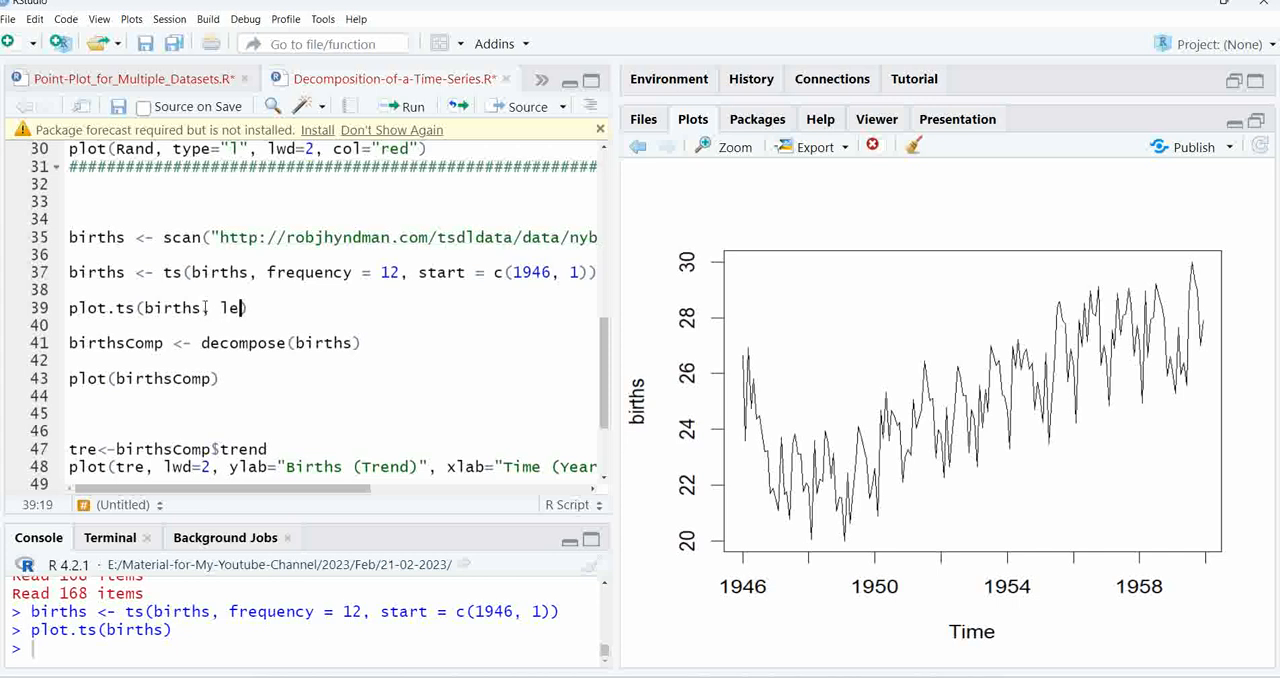
type("=2, col=\"red")
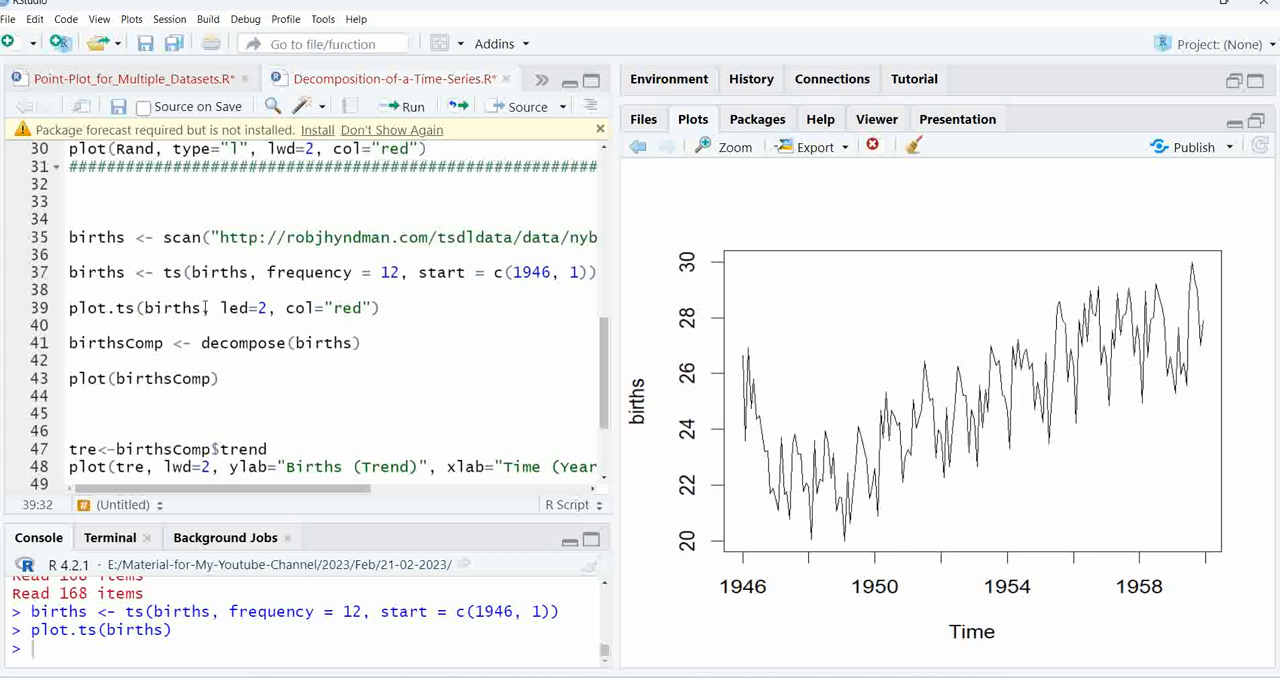
left_click(406, 103)
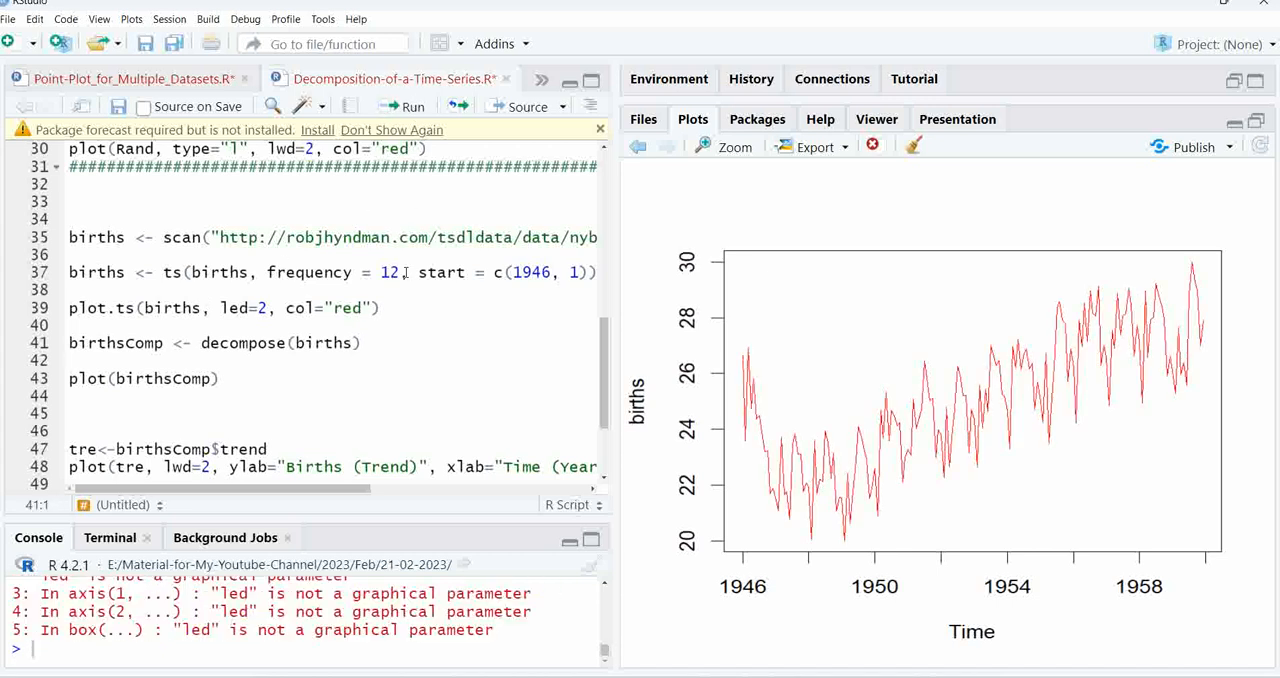
Correct the line-width argument in the plot.ts(births) call to lwd=2 and rerun the line
left_click(239, 308)
key("BackSpace")
type("w")
left_click(401, 107)
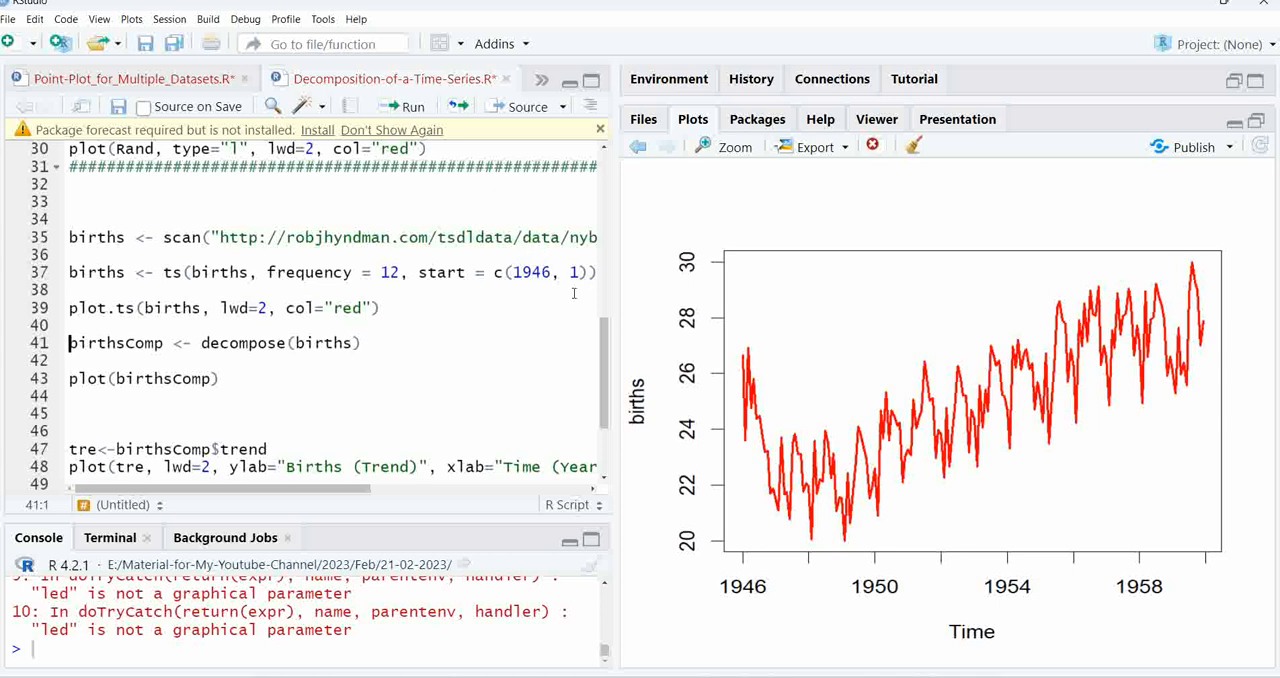
Widen the plot area and rerun the plot.ts line to redraw births as a red line with lwd=2
left_click_drag(616, 302, 535, 306)
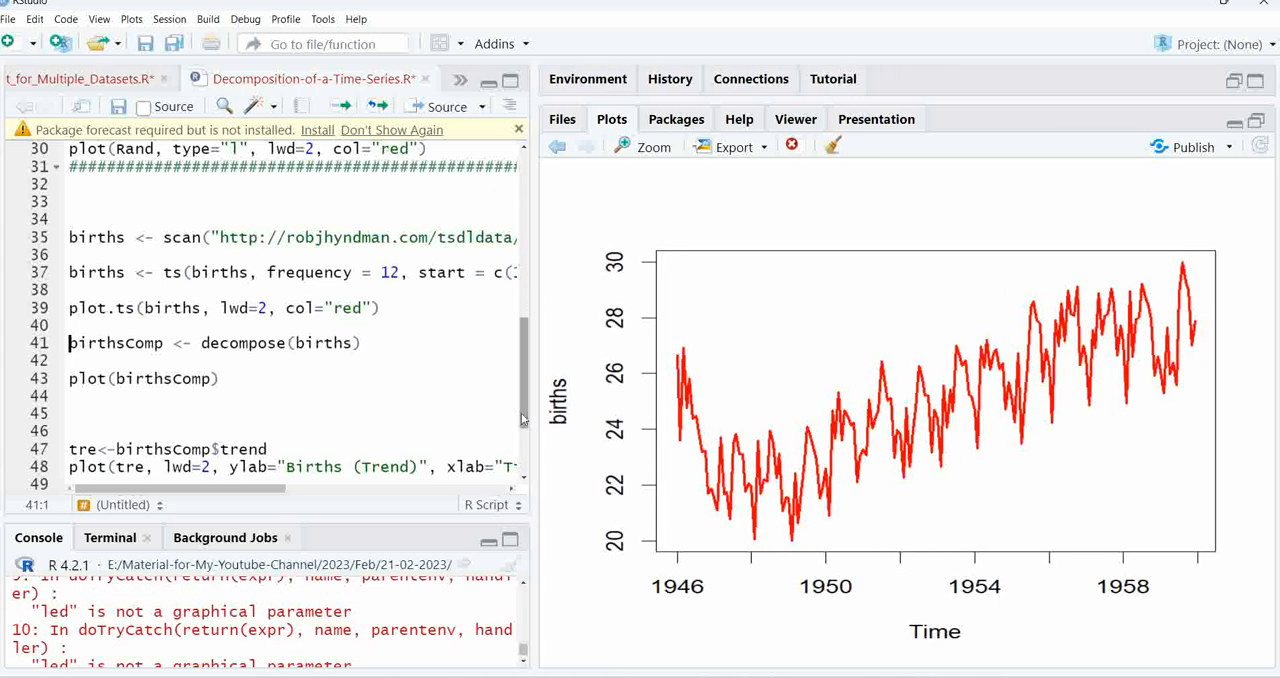
scroll(522, 434, "down", 3)
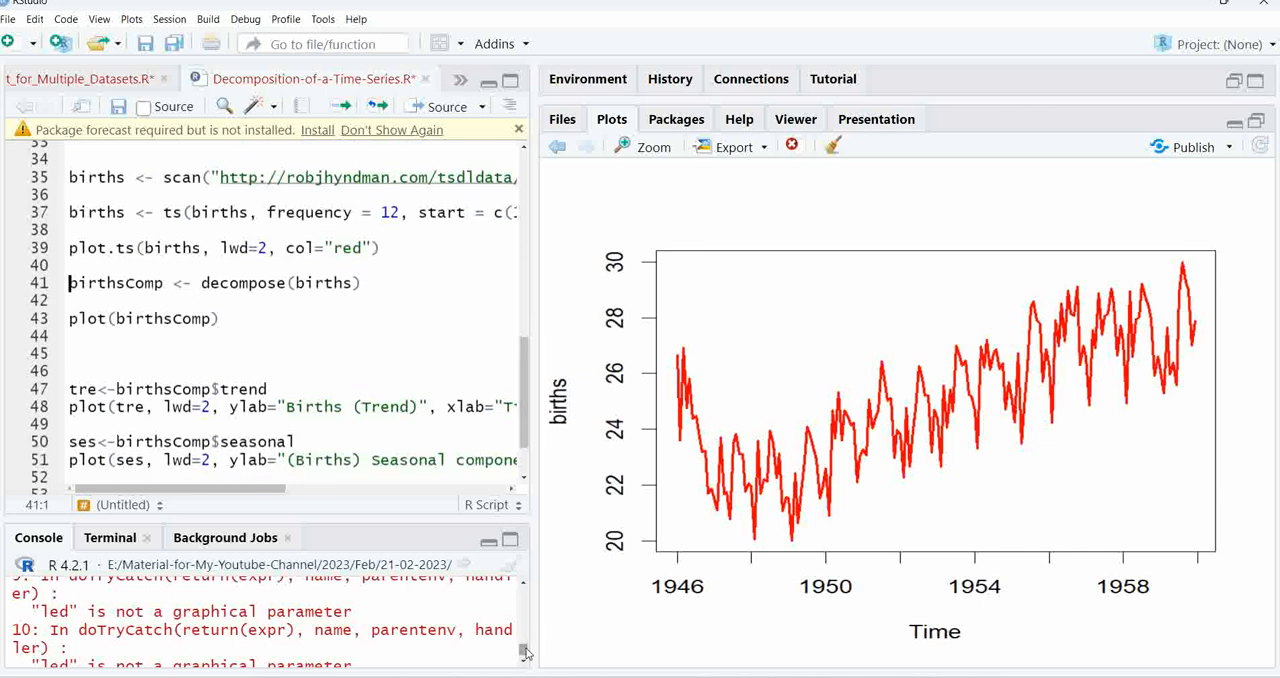
left_click_drag(524, 656, 527, 673)
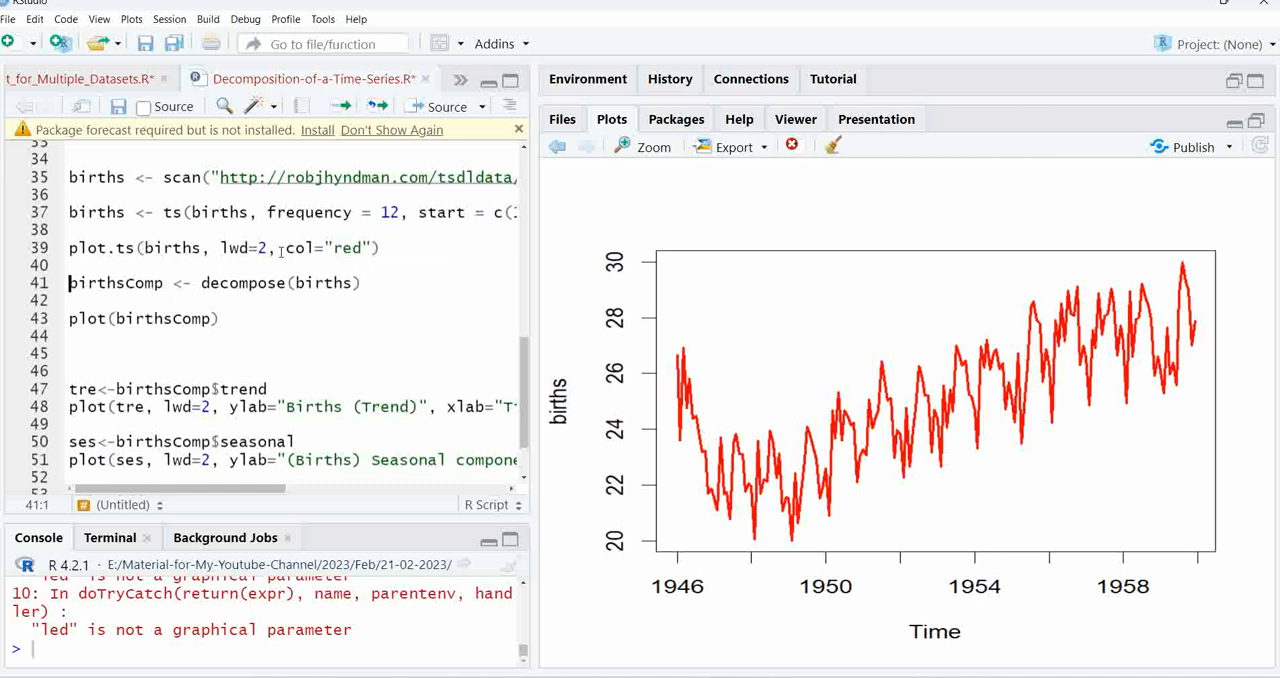
left_click(278, 247)
left_click(345, 108)
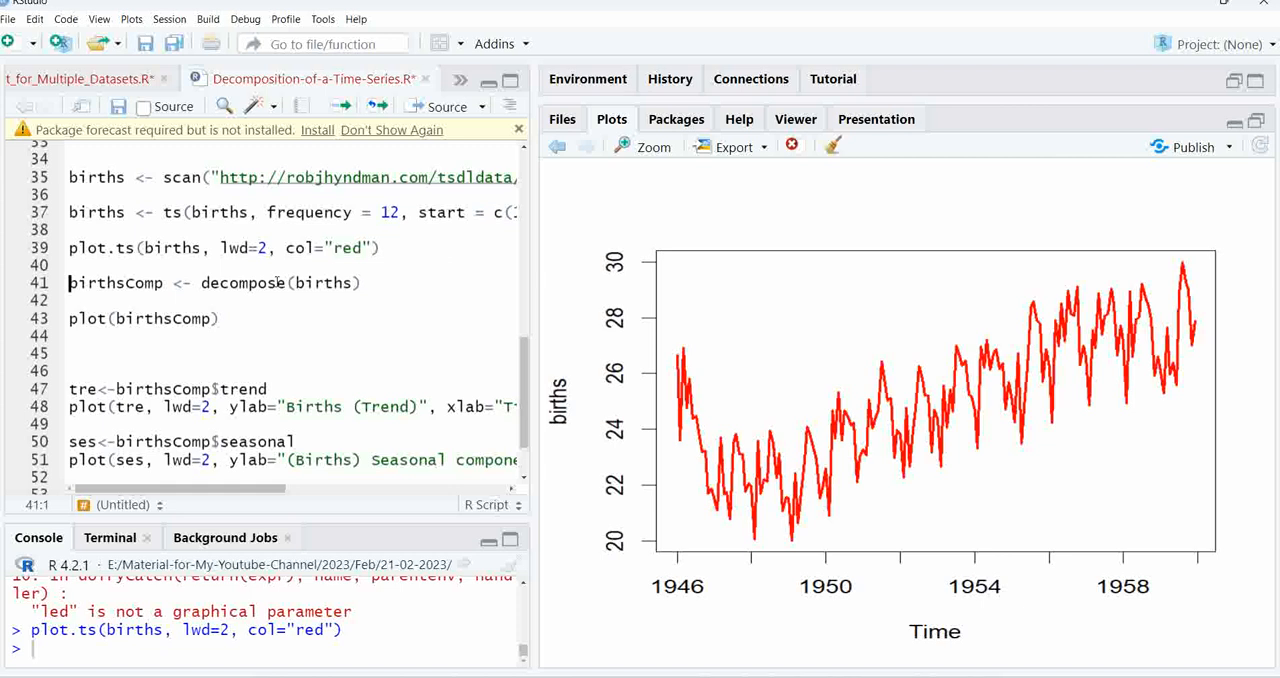
Run the lines that decompose births into birthsComp and plot the decomposition
left_click(362, 283)
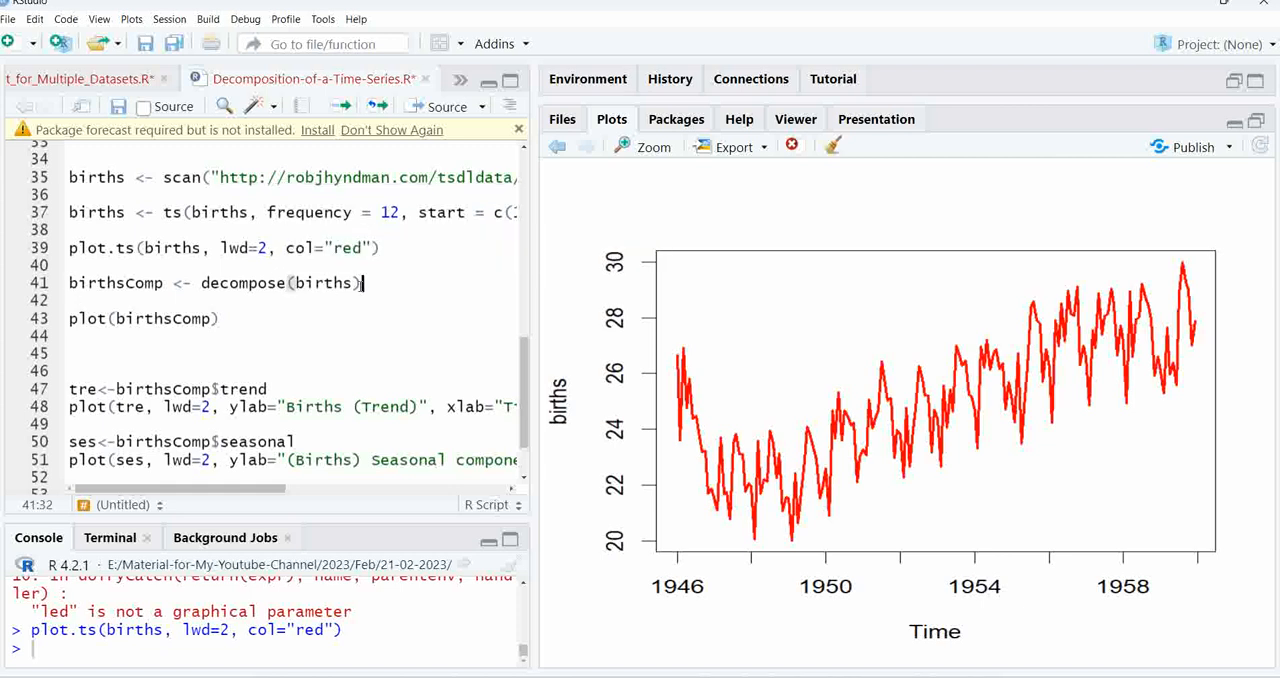
left_click(347, 109)
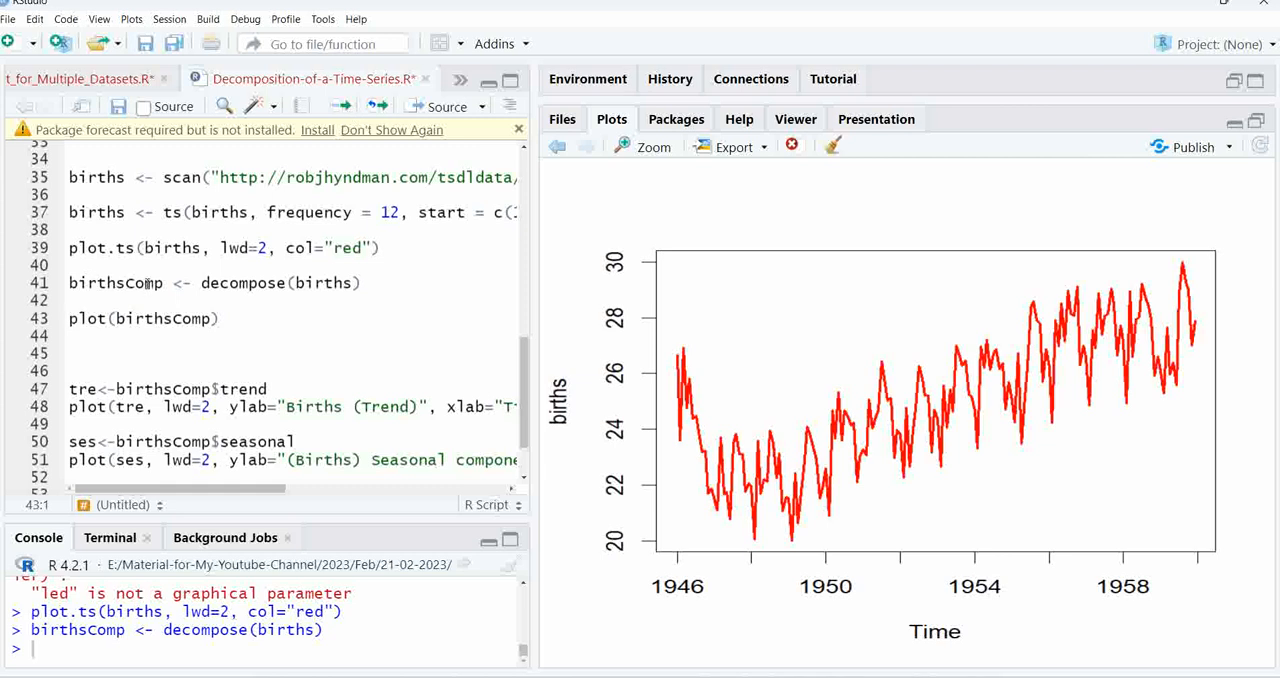
left_click(213, 318)
left_click(343, 107)
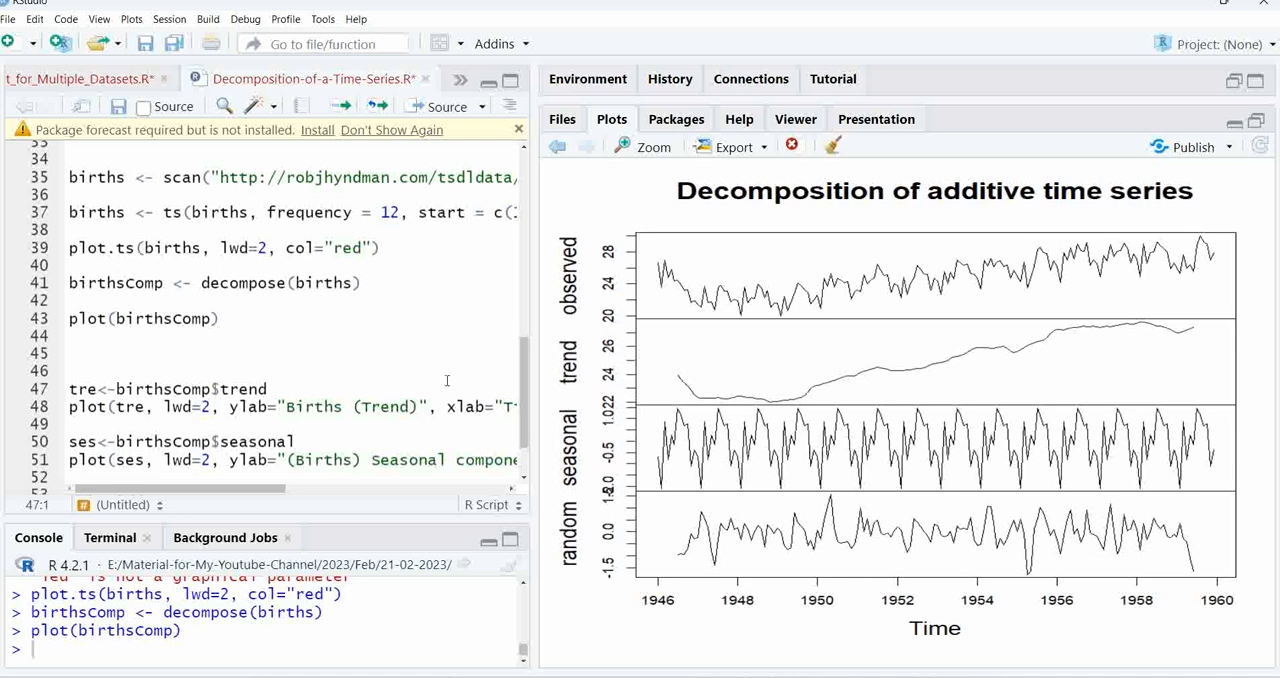
Run the lines that extract the births trend component as tre and plot it as a red line
scroll(521, 433, "down", 1)
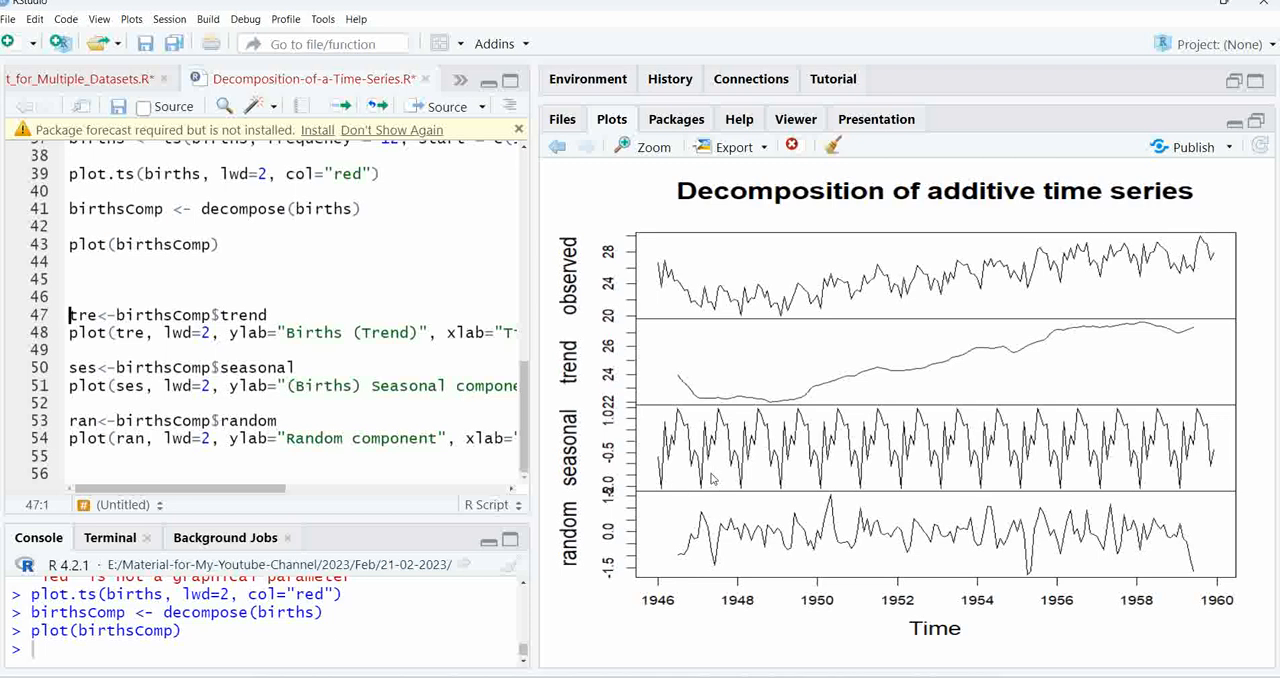
left_click(340, 332)
left_click(268, 317)
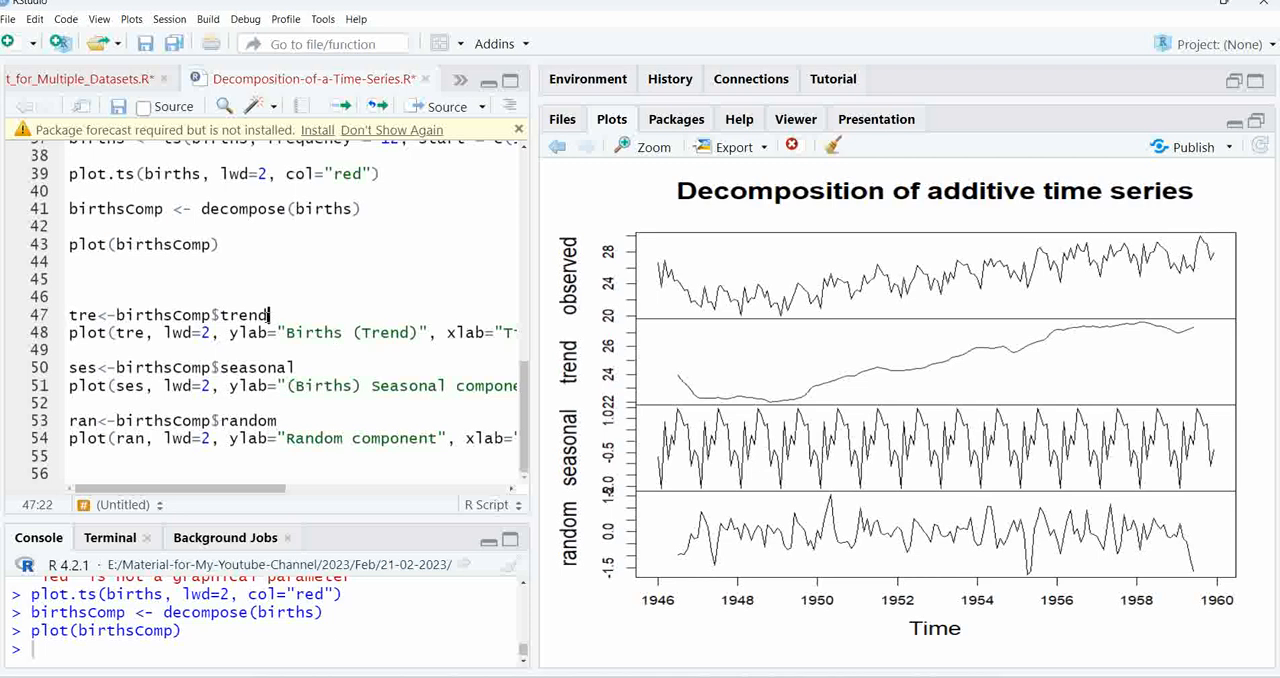
left_click(347, 108)
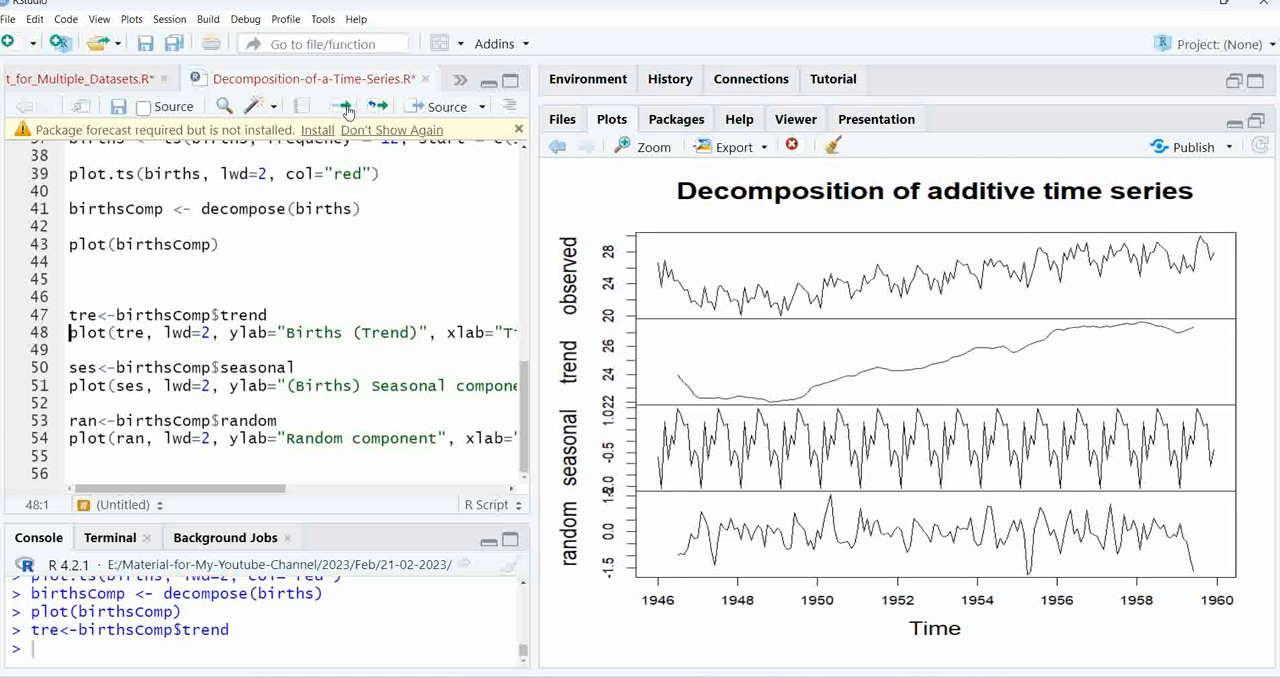
left_click(347, 108)
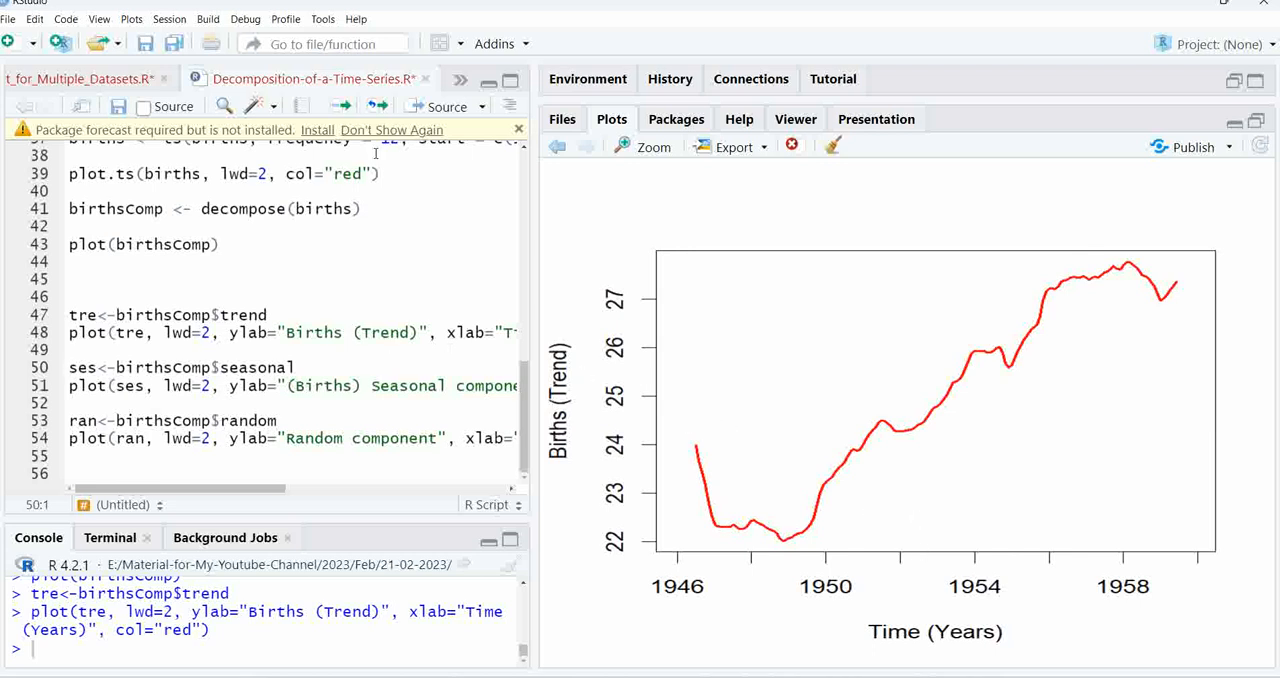
Run the lines that extract the births seasonal component as ses and random component as ran, plotting each as a red line
left_click(341, 107)
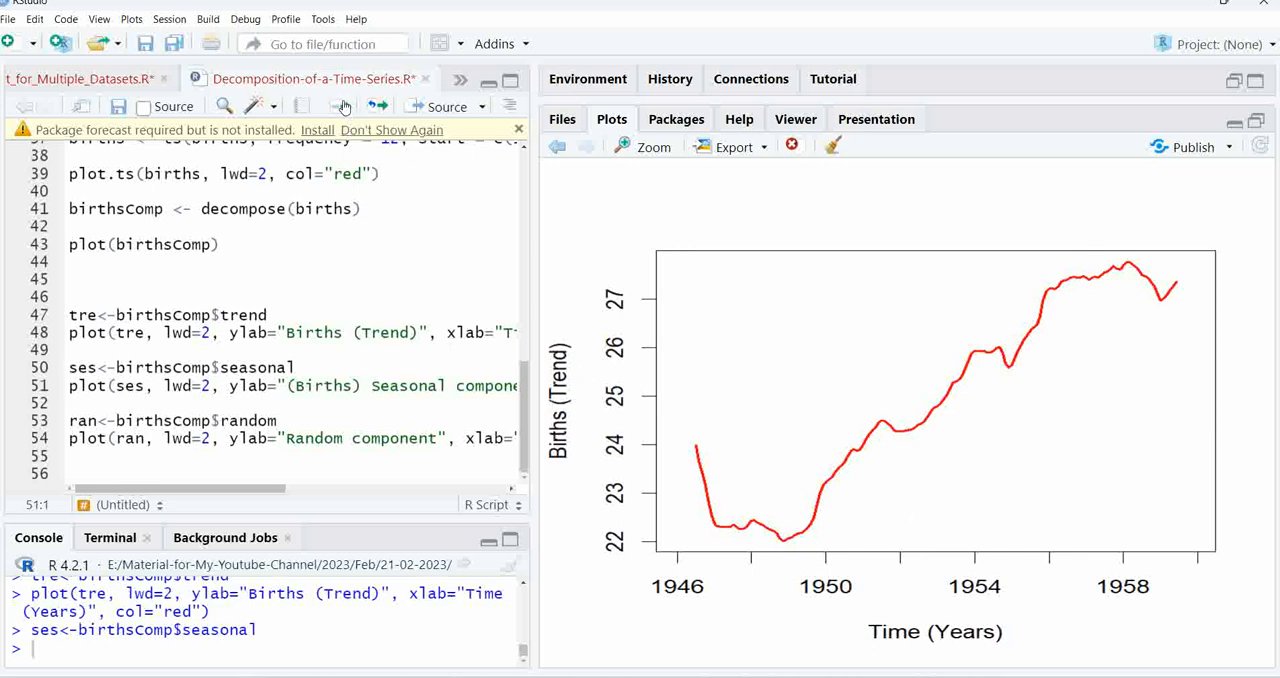
left_click(341, 107)
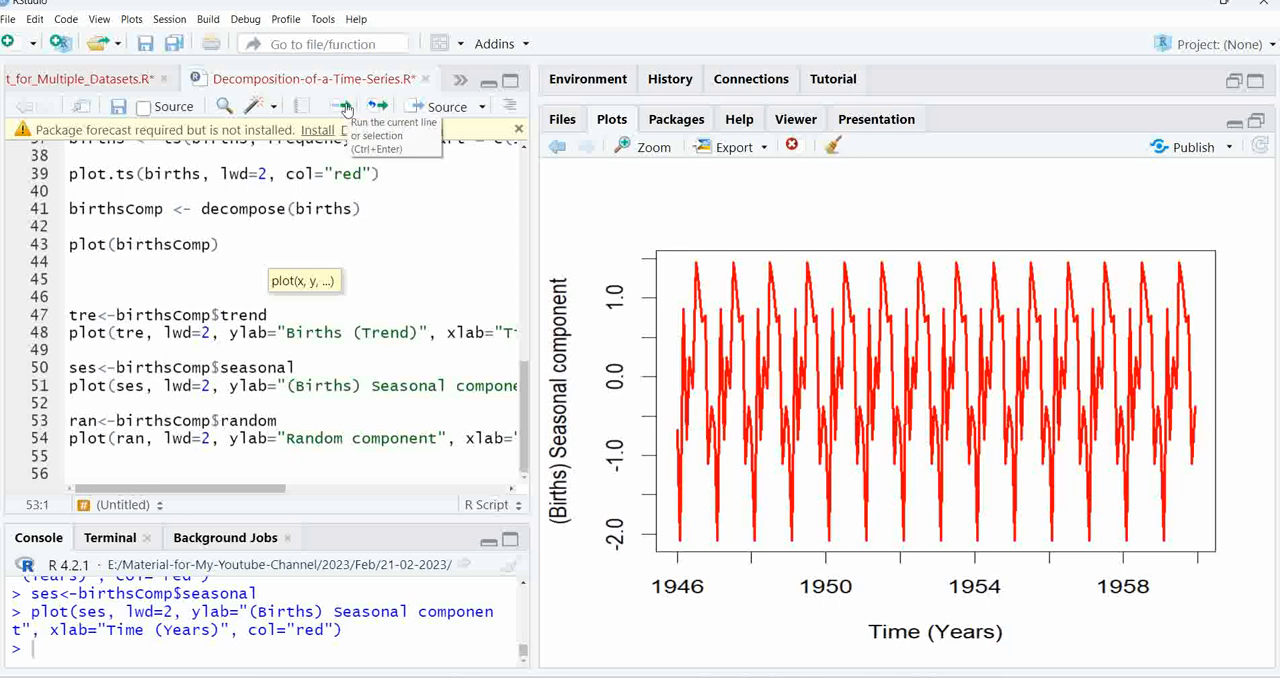
left_click(346, 108)
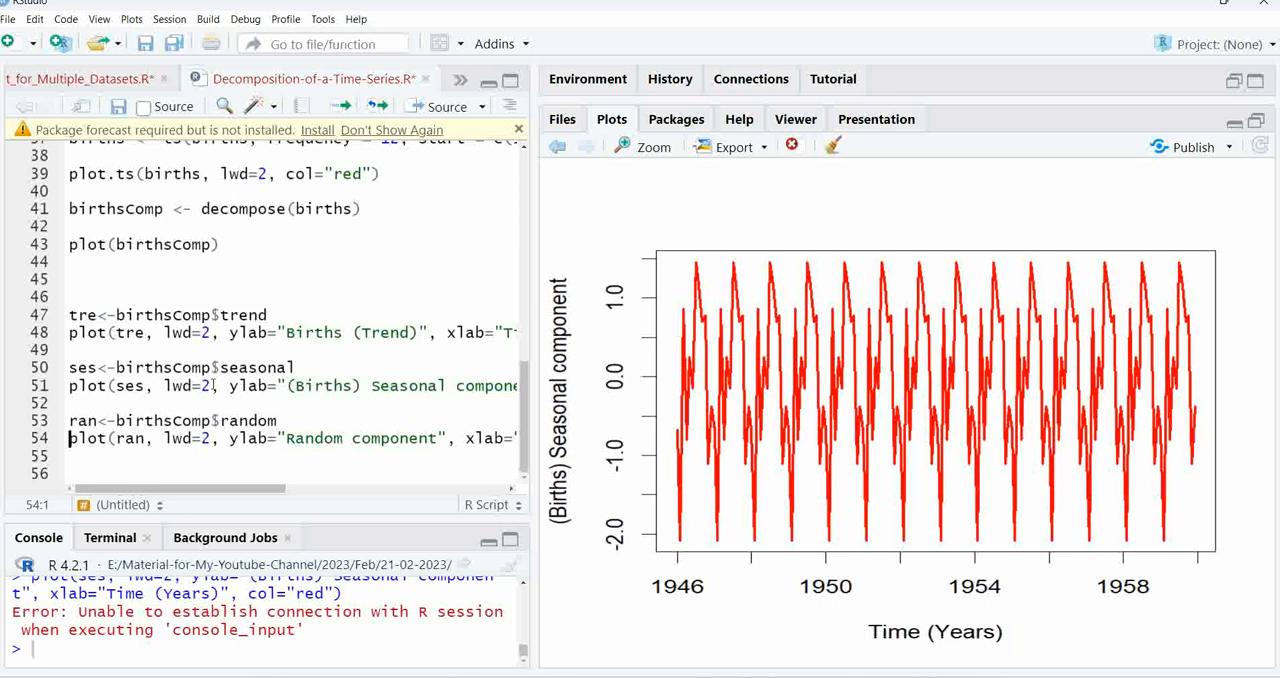
left_click(283, 420)
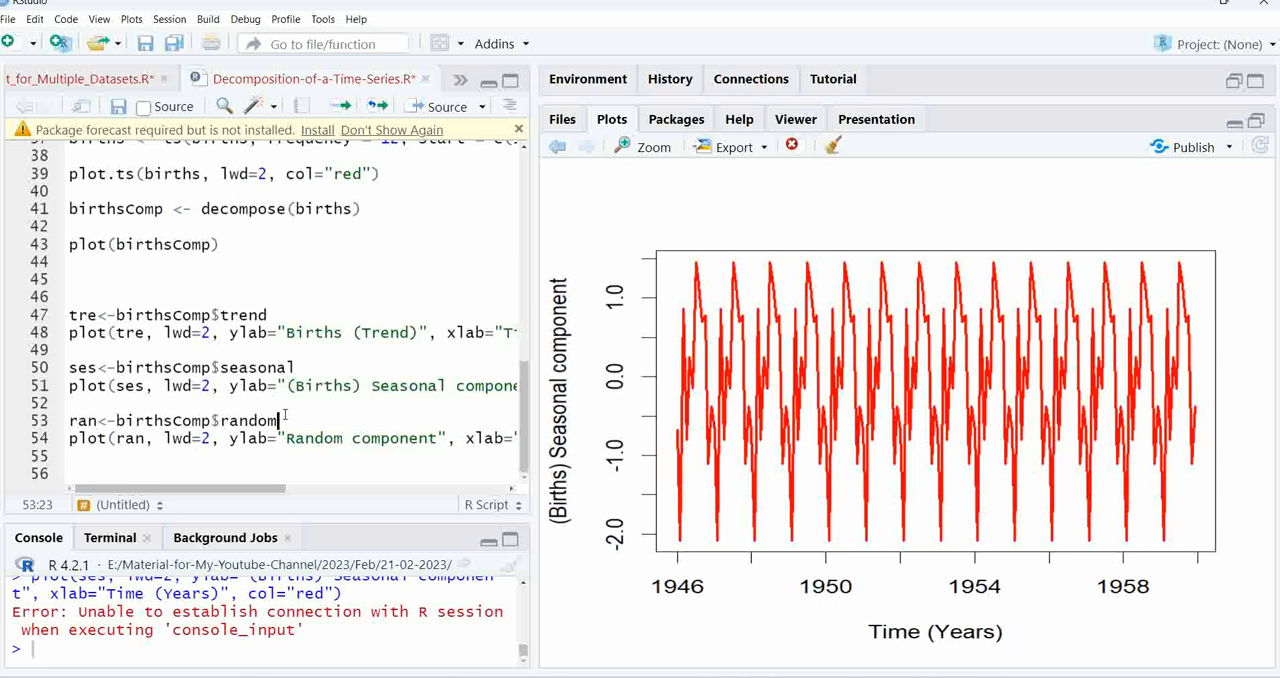
left_click(340, 107)
left_click(340, 107)
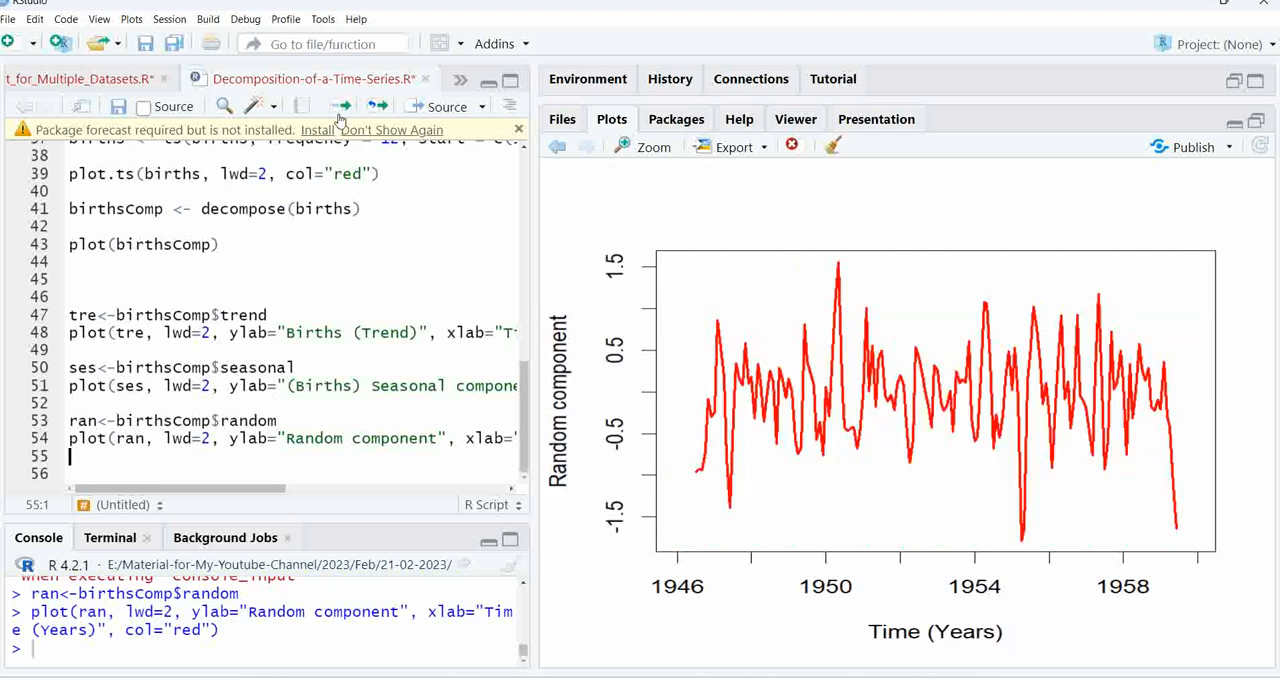